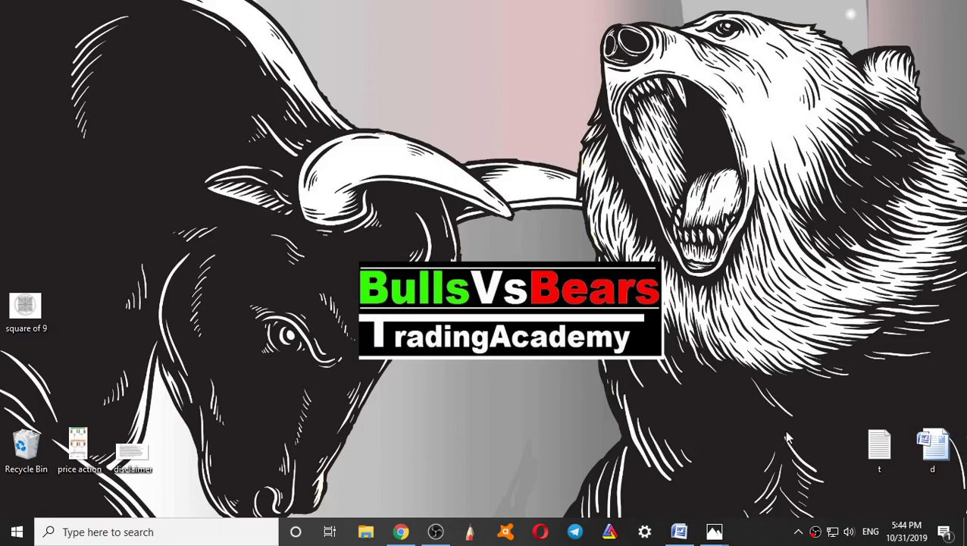
Read the support and resistance zone list in the paused YouTube video, then return to the NIFTY50 chart.
click(401, 530)
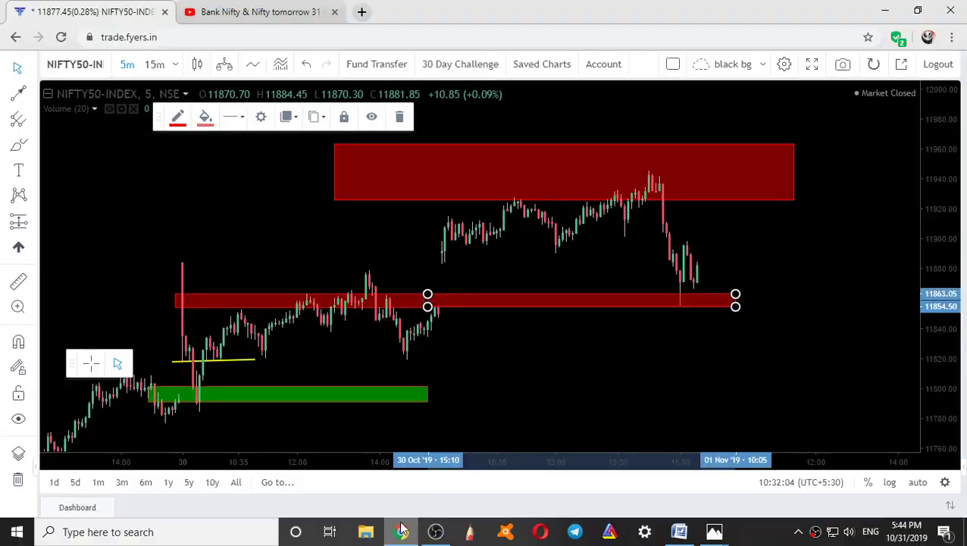
click(257, 11)
scroll(511, 399, down, 2)
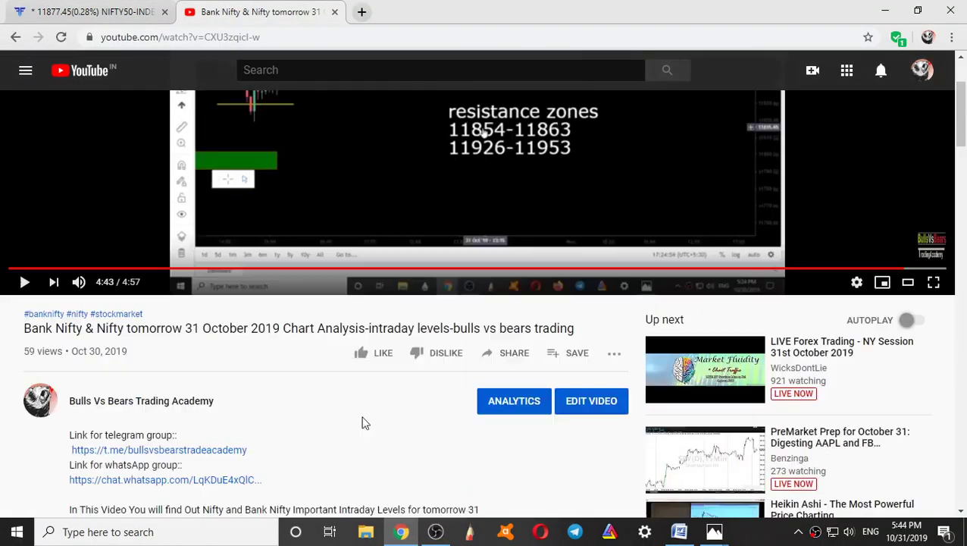
scroll(244, 419, down, 2)
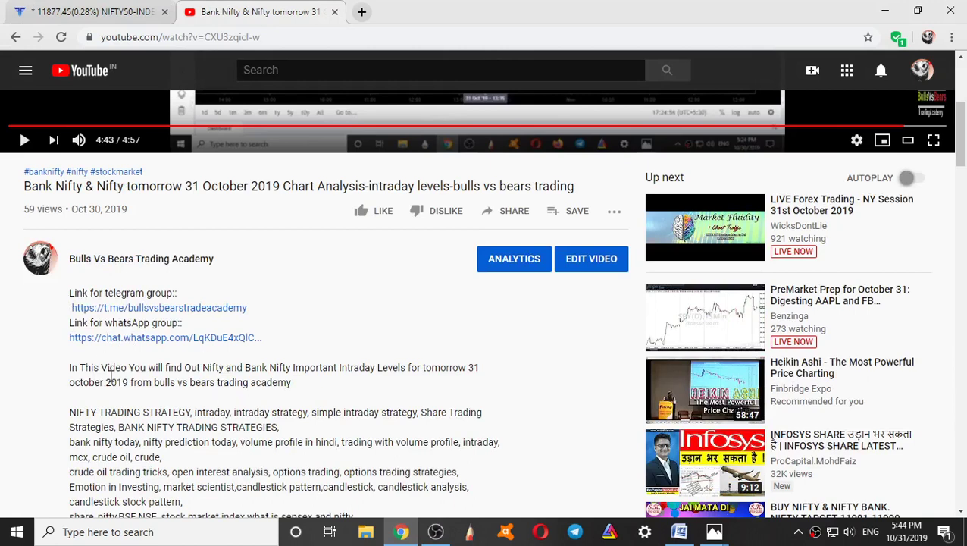
scroll(235, 367, up, 3)
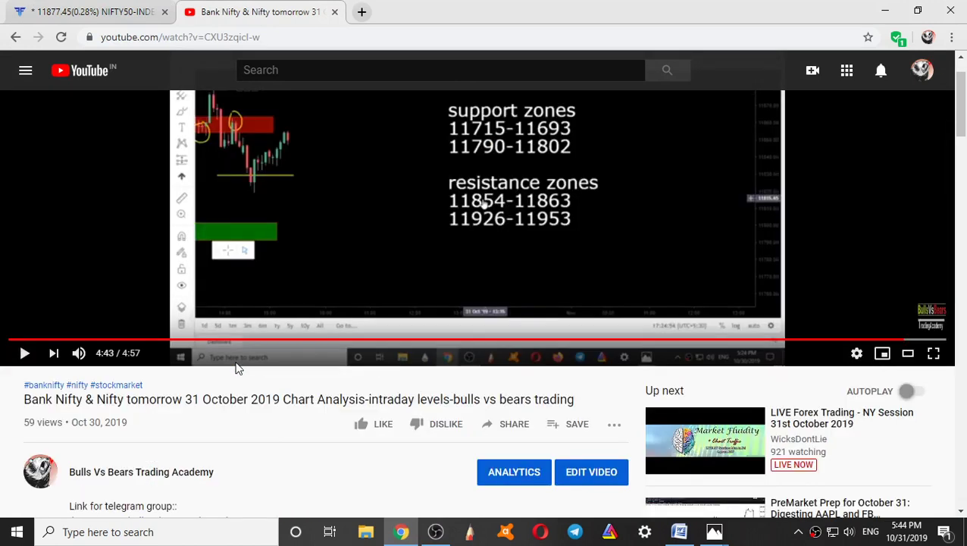
scroll(236, 366, up, 1)
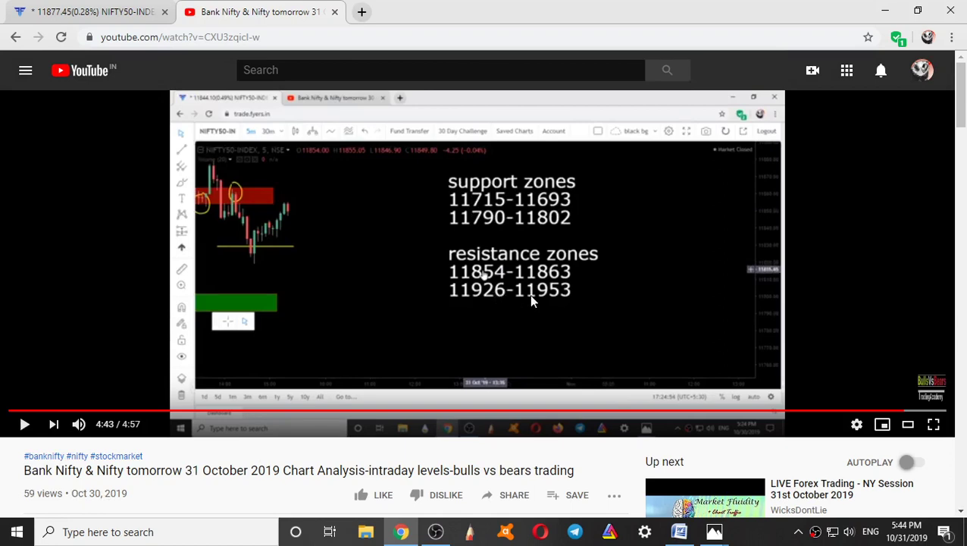
key(ctrl+Tab)
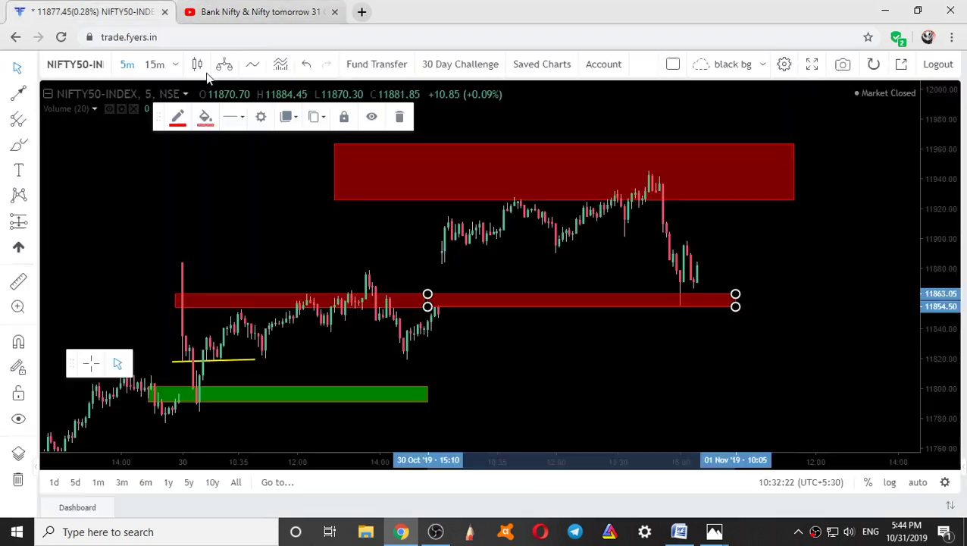
Lower the upper red zone's top edge to about 11953, checking the video's level.
click(458, 202)
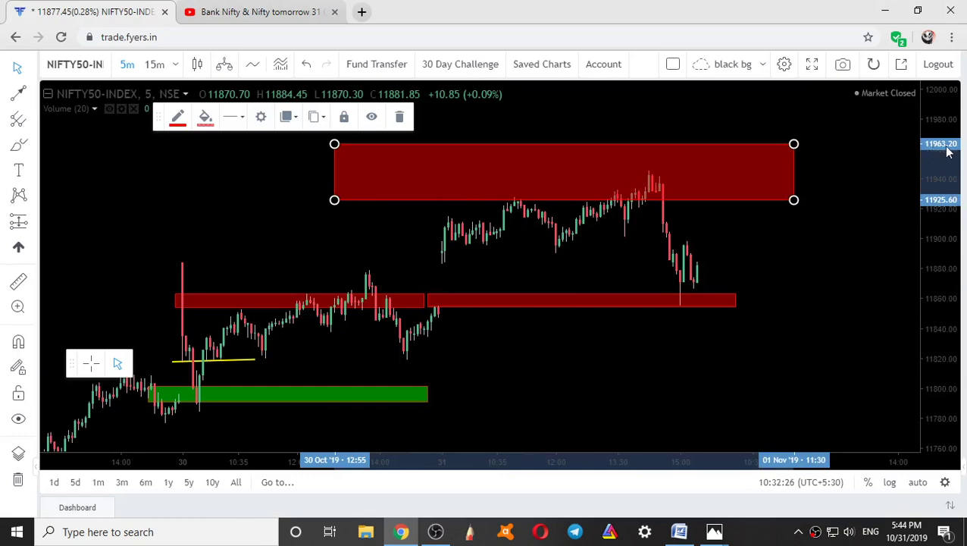
click(289, 8)
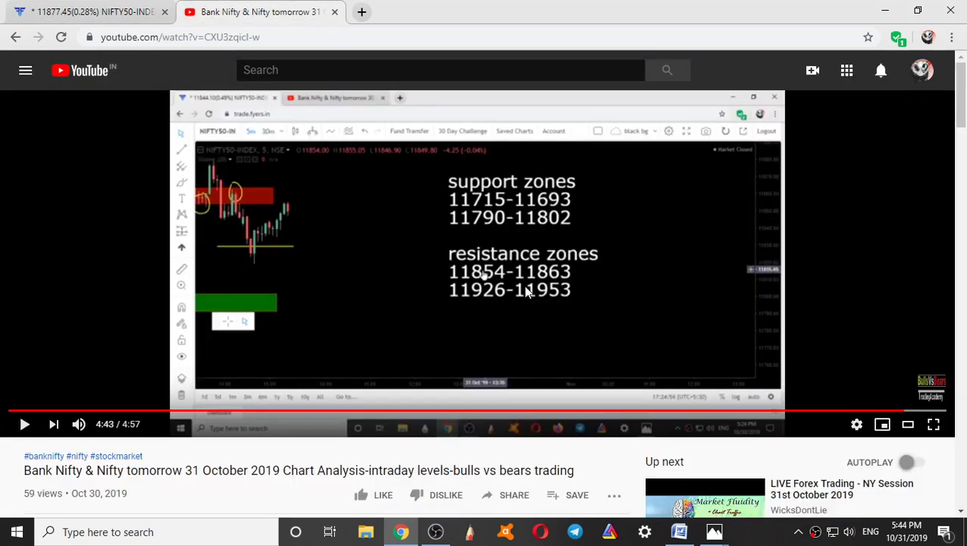
click(91, 11)
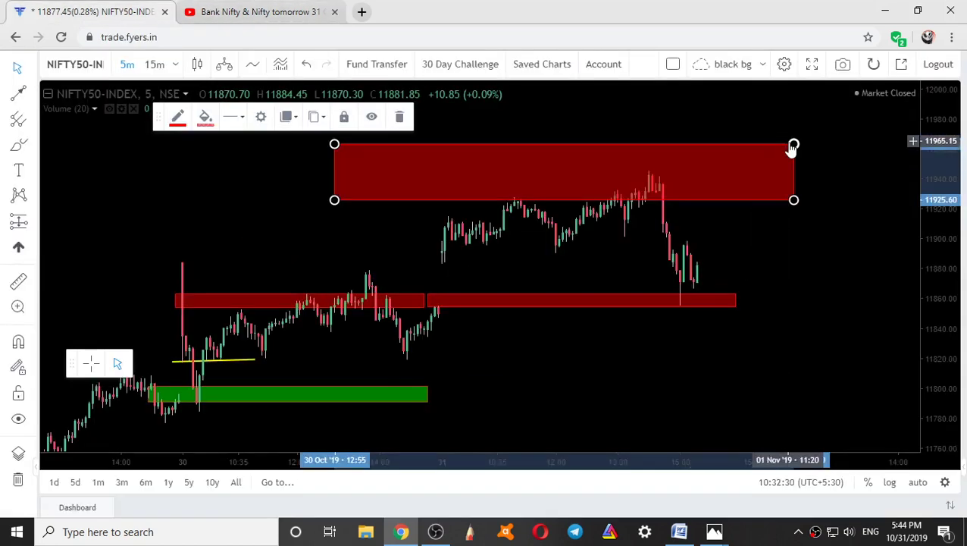
mouse_move(792, 147)
mouse_down()
mouse_move(798, 167)
mouse_move(797, 158)
mouse_up()
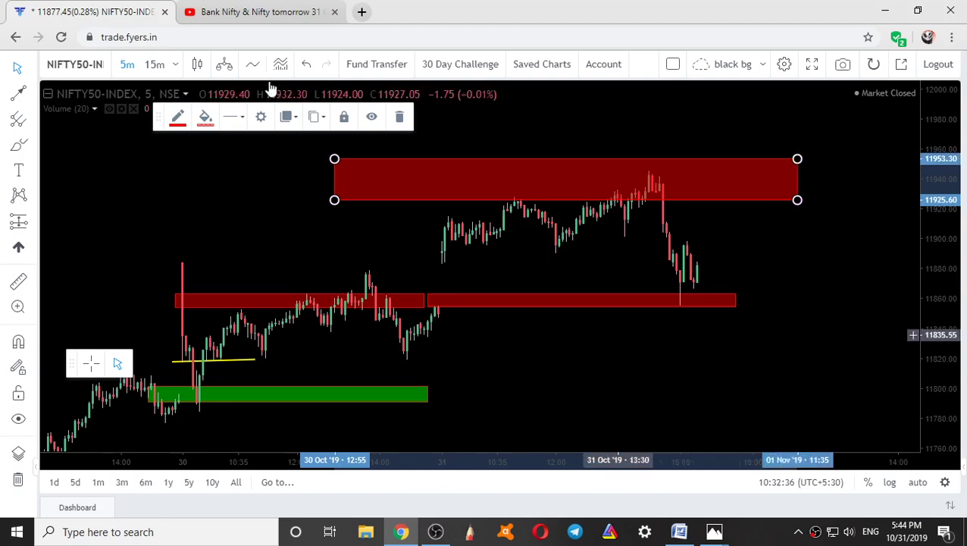
click(250, 10)
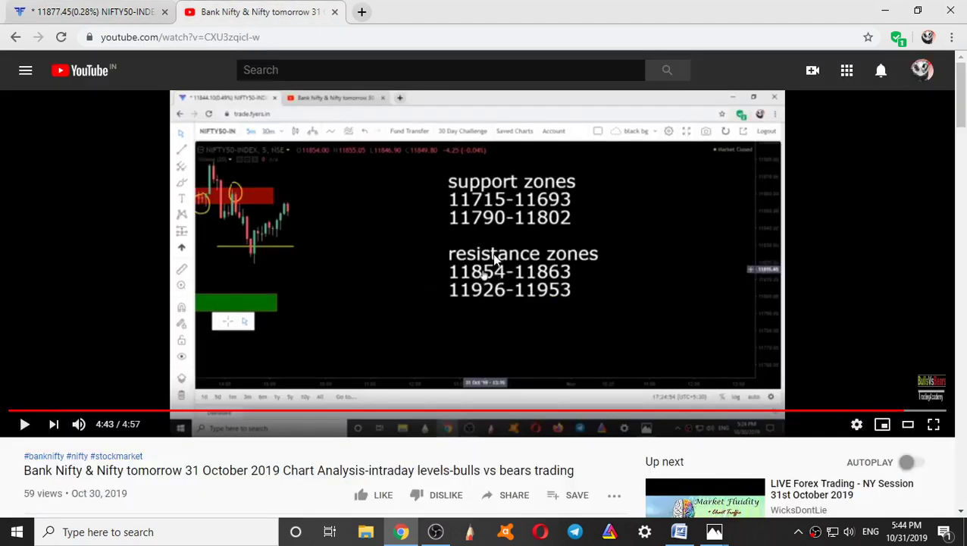
key(ctrl+Tab)
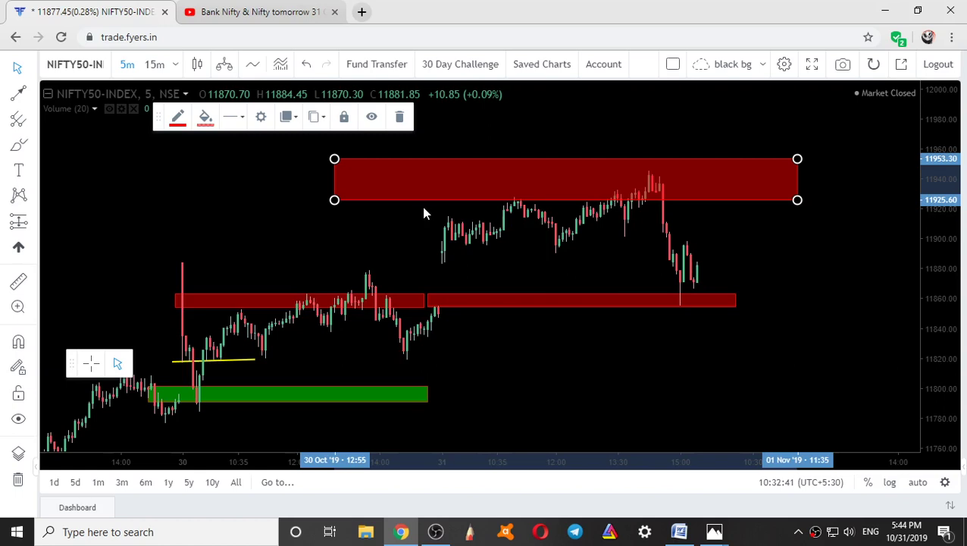
click(519, 307)
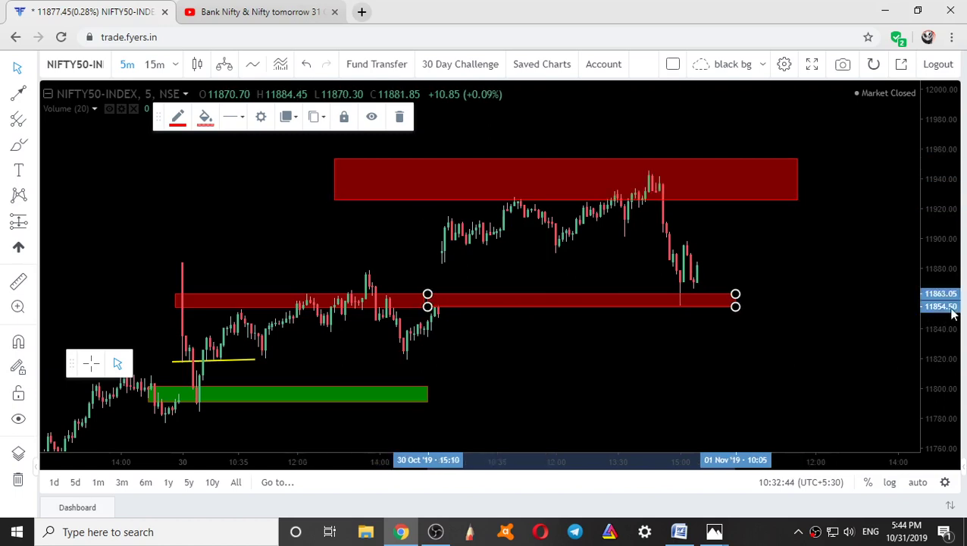
click(596, 366)
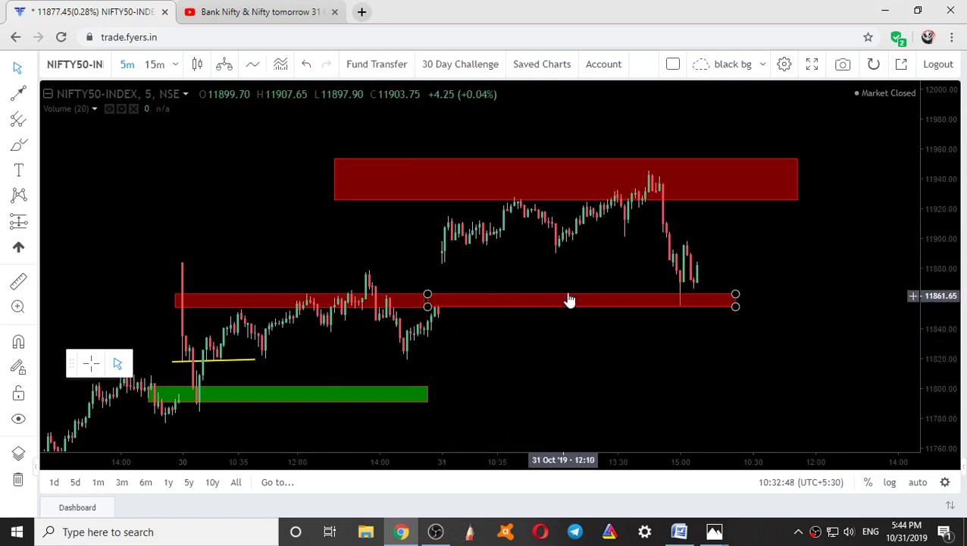
Turn on Session Breaks in the chart's Timezone/Sessions settings.
click(784, 64)
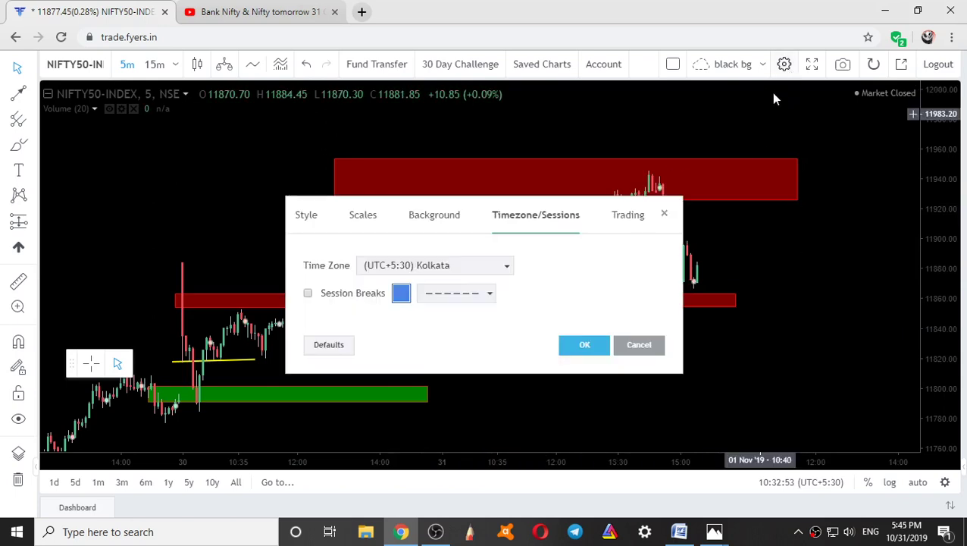
click(620, 216)
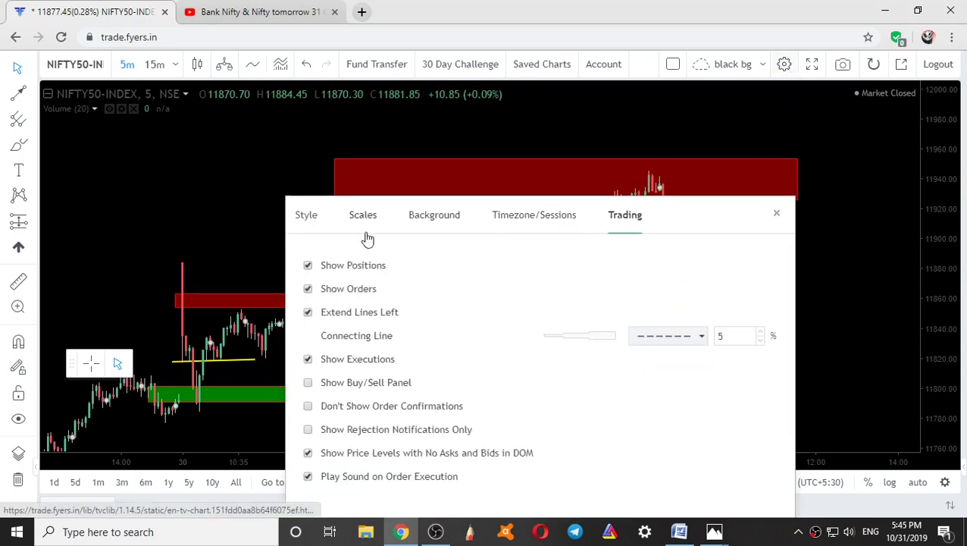
click(530, 217)
click(584, 345)
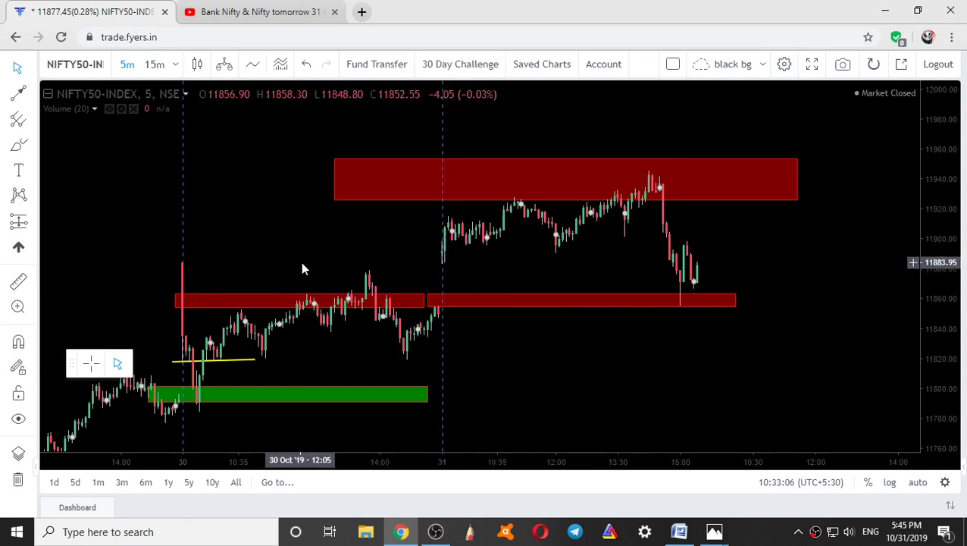
Draw a horizontal trend line at 11914.80 from 31 Oct's open to about 13:30.
click(31, 97)
click(76, 92)
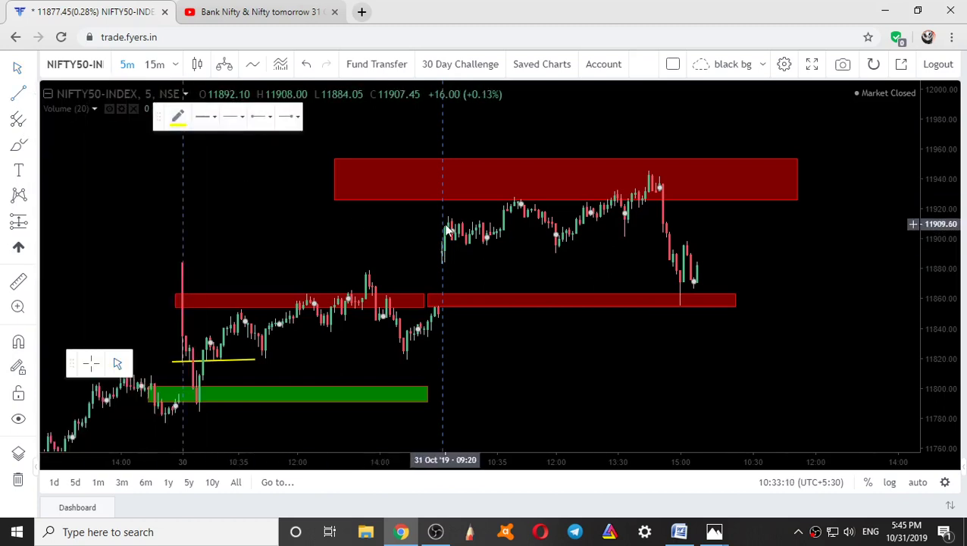
click(424, 217)
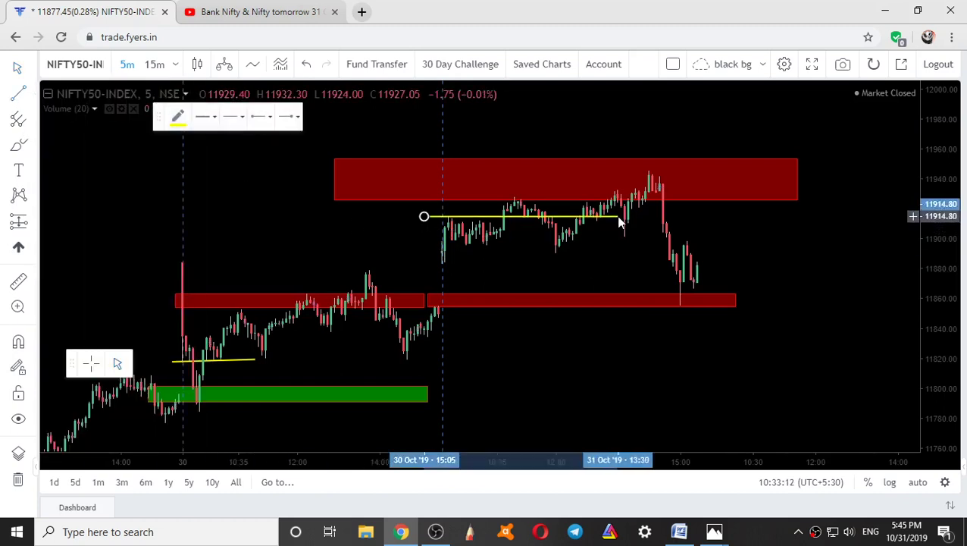
click(618, 218)
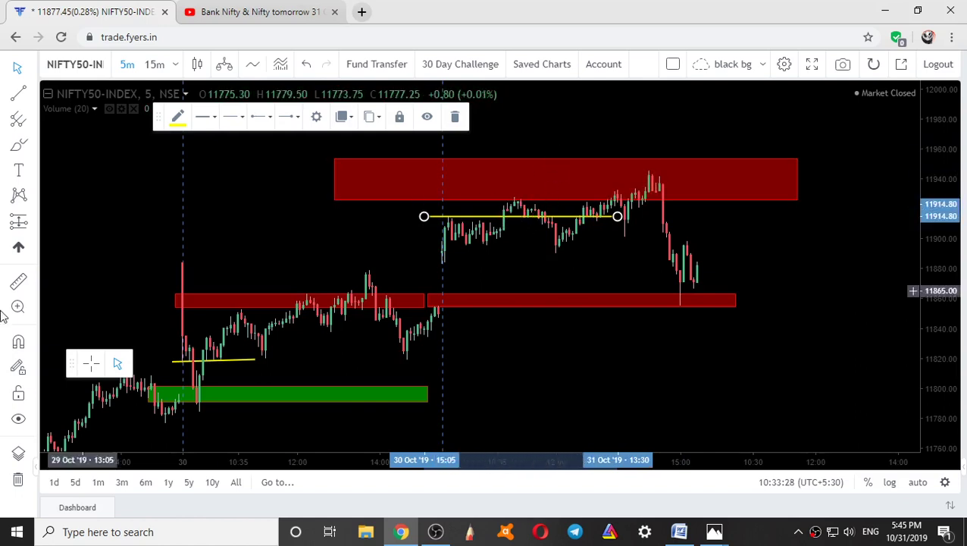
Hide all drawings, then zoom and pan across the bare NIFTY50 candles.
click(18, 418)
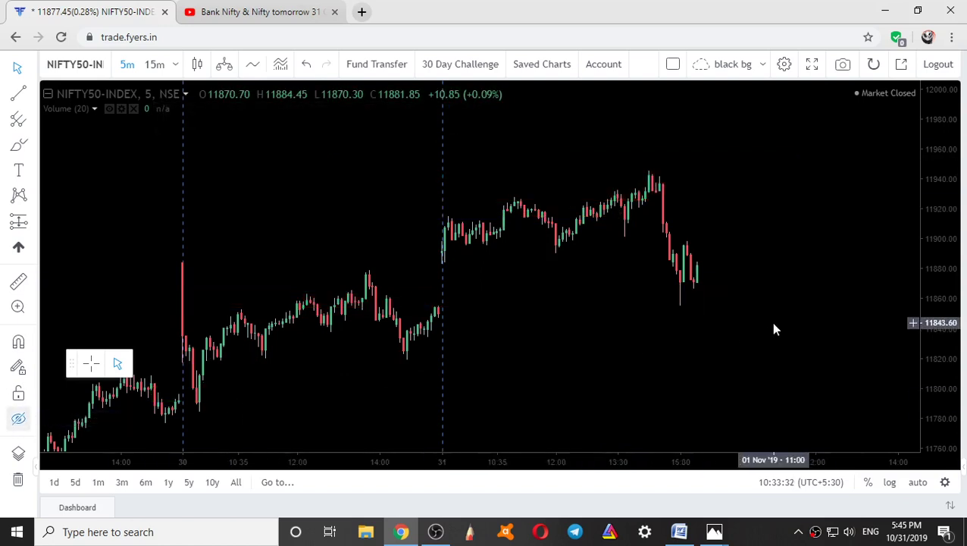
scroll(530, 271, up, 2)
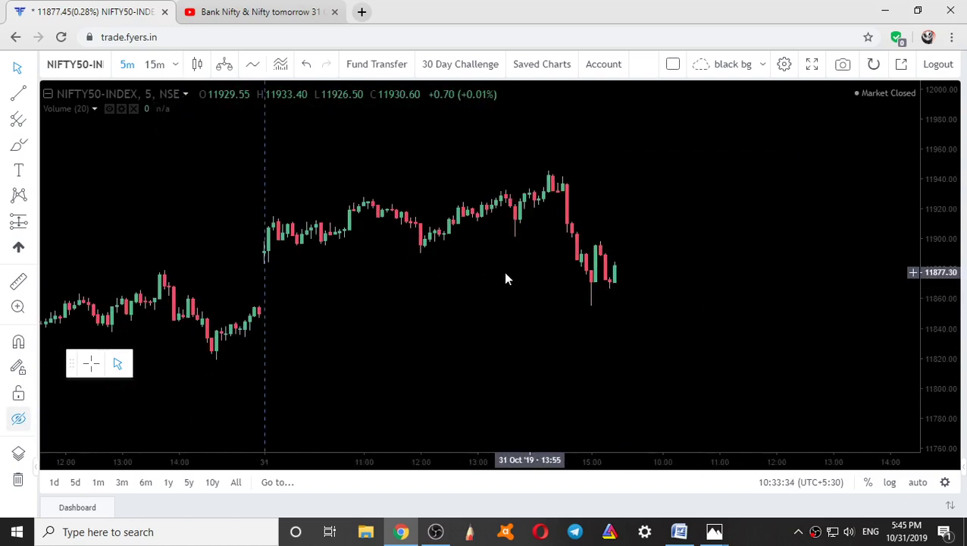
drag(436, 263, 509, 265)
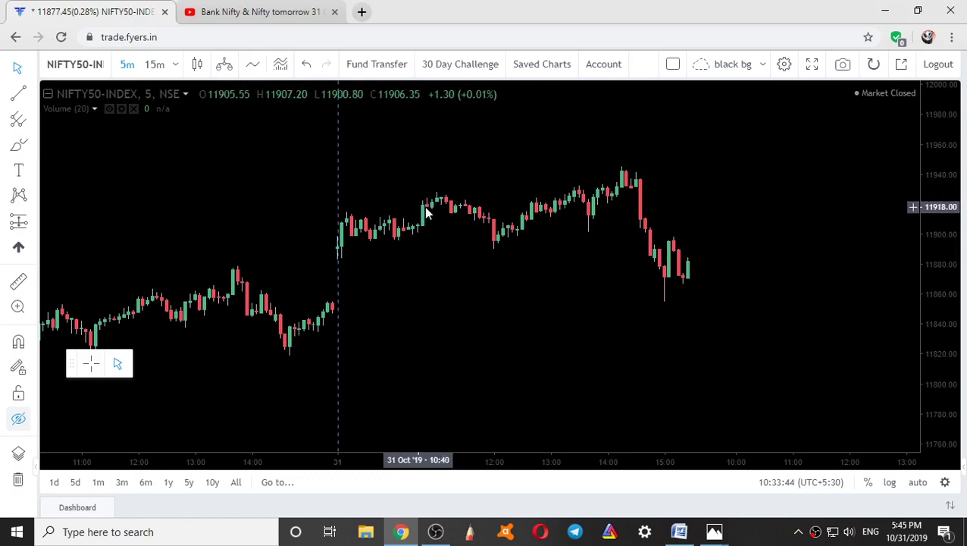
scroll(411, 279, down, 3)
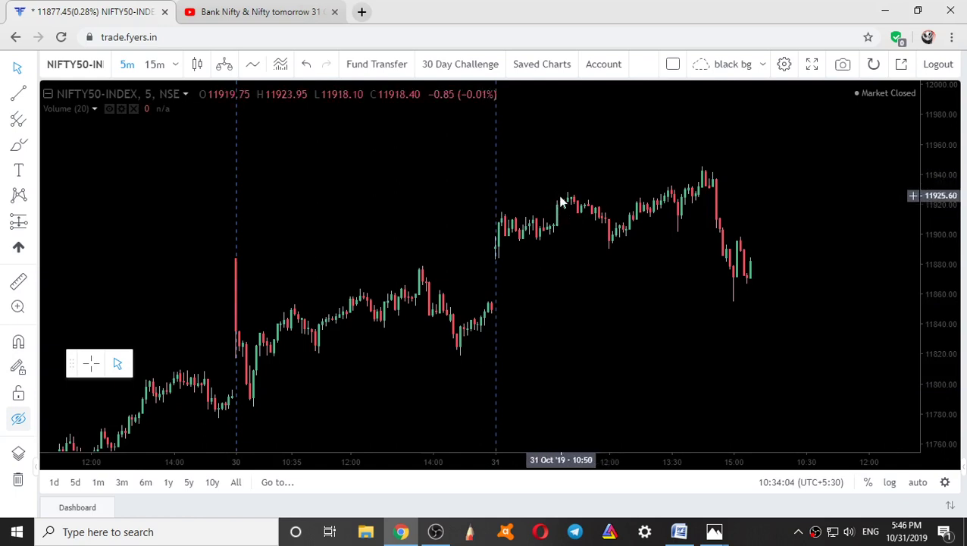
Show the drawings again and delete the yellow line near 11914.
click(19, 420)
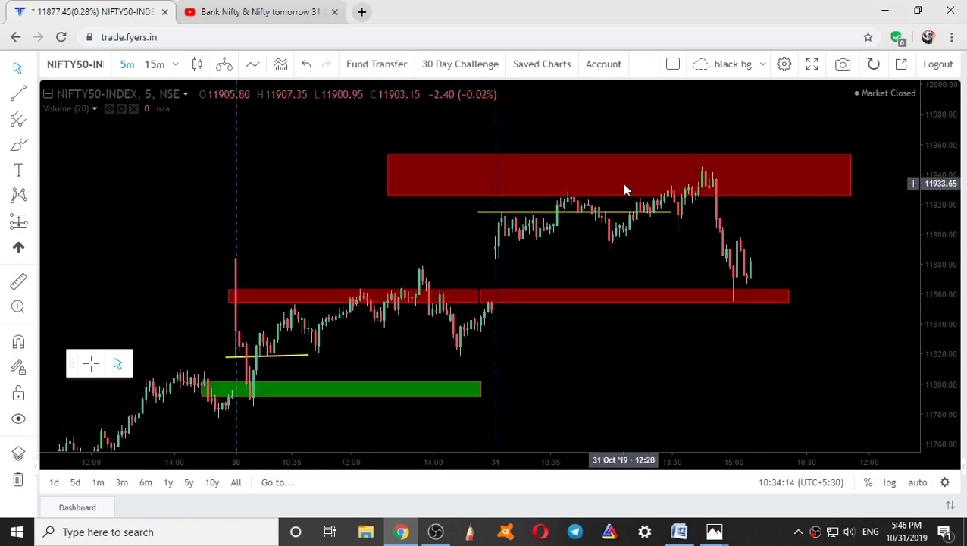
click(564, 214)
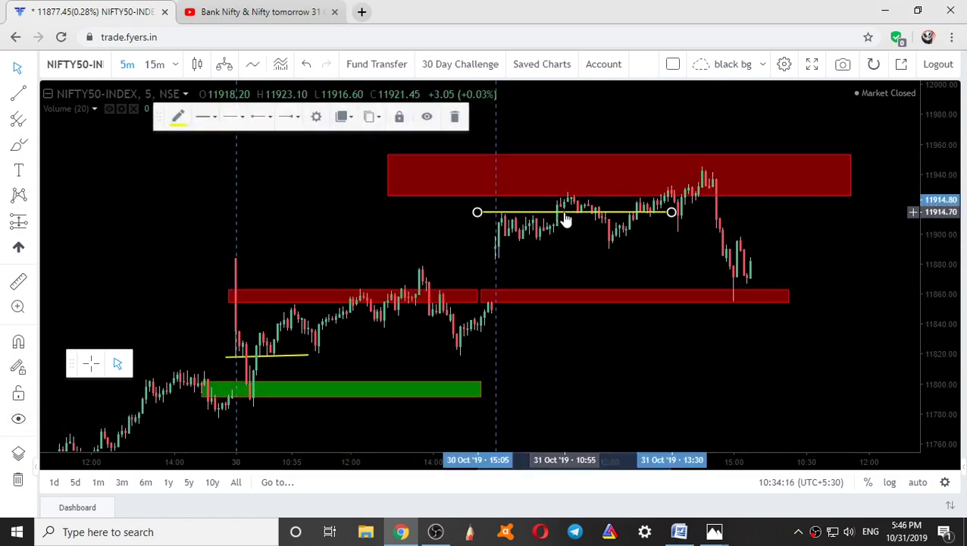
click(456, 117)
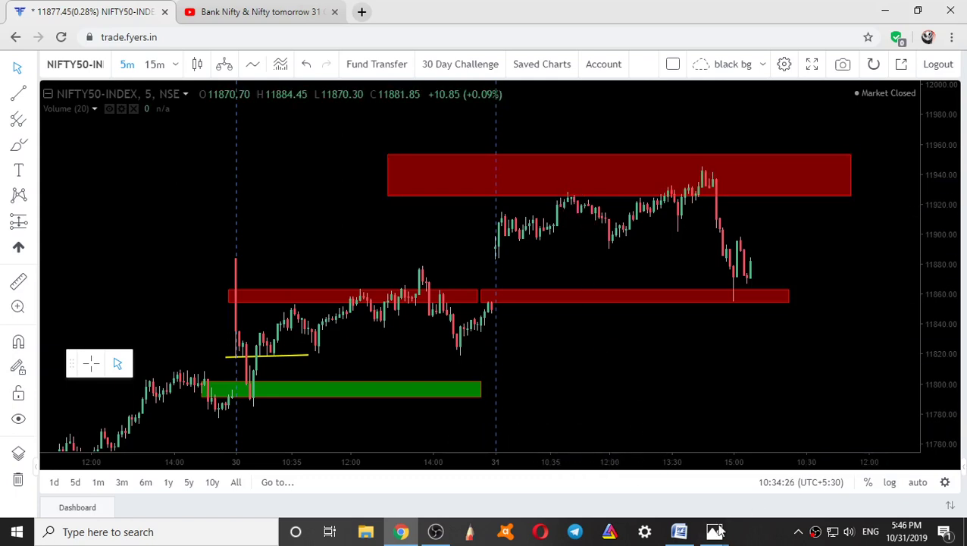
mouse_move(714, 533)
click(801, 457)
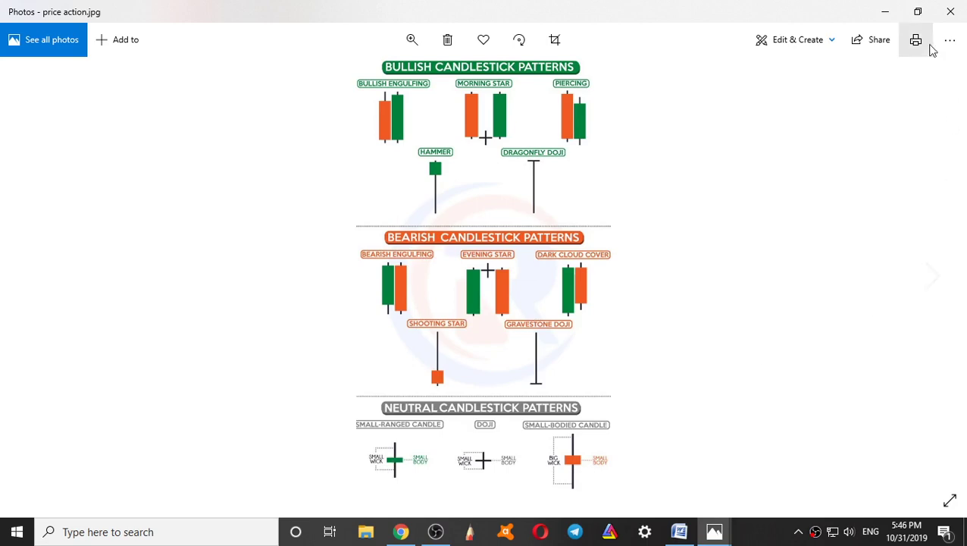
click(886, 13)
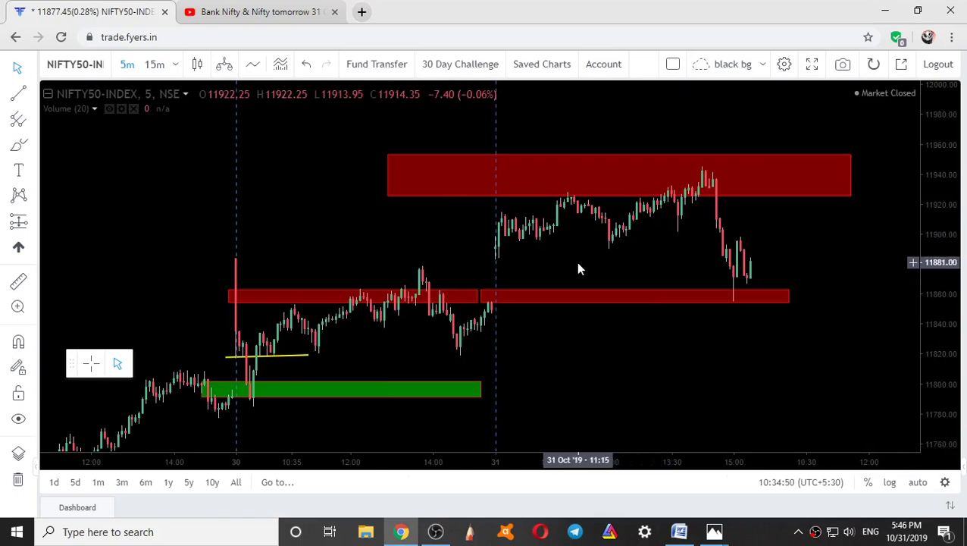
Zoom in on the top red resistance zone and rescale the price axis to fit it.
click(570, 195)
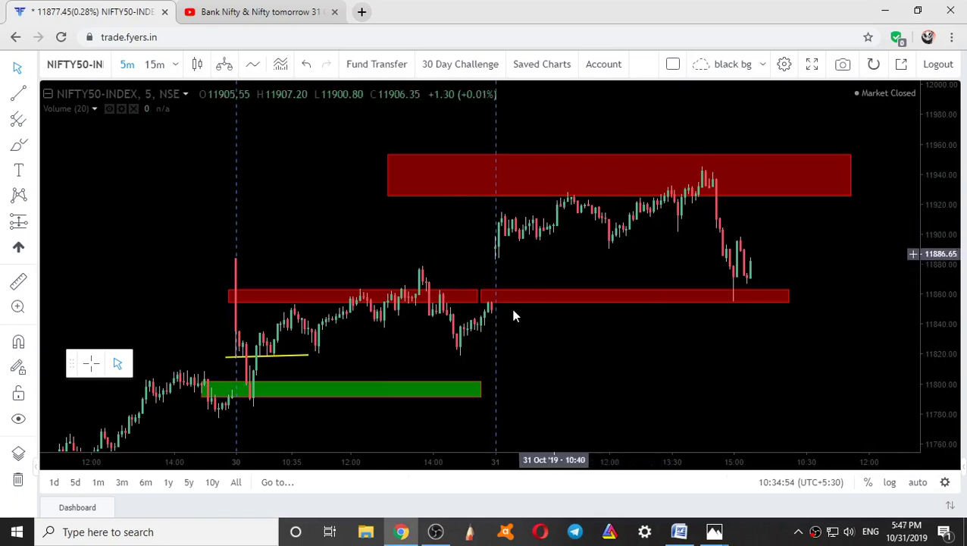
scroll(529, 288, up, 3)
drag(939, 420, 953, 231)
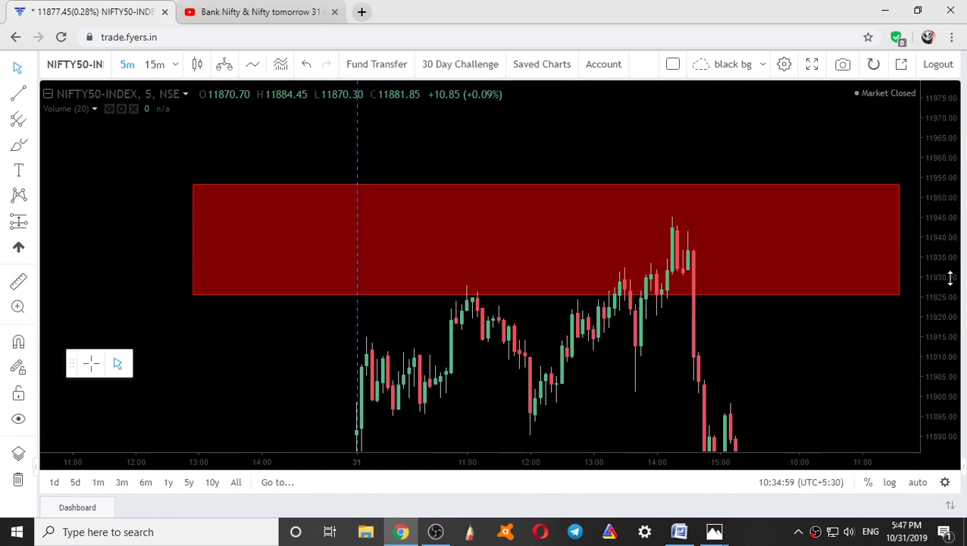
drag(951, 278, 454, 317)
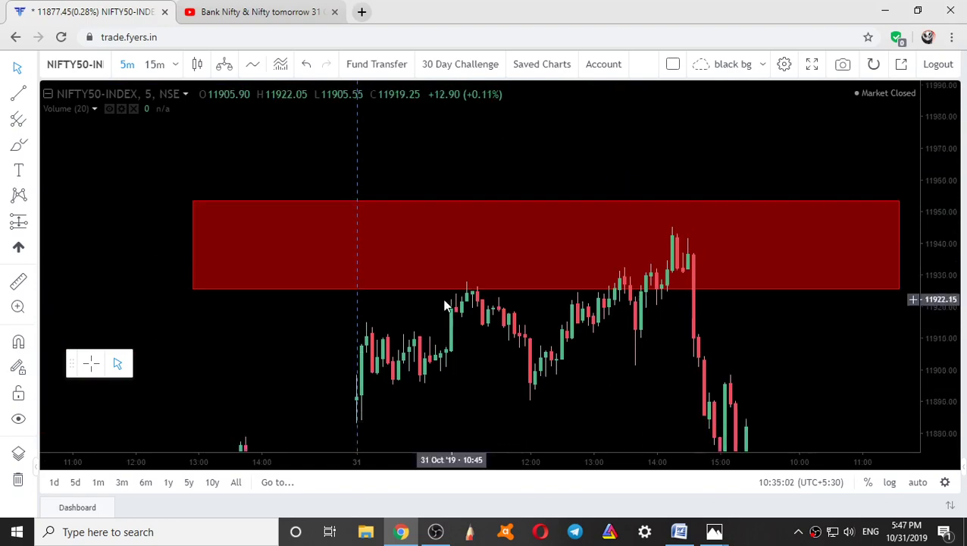
Briefly view price action.jpg in Photos, then reselect the red resistance zone.
mouse_move(714, 531)
click(761, 458)
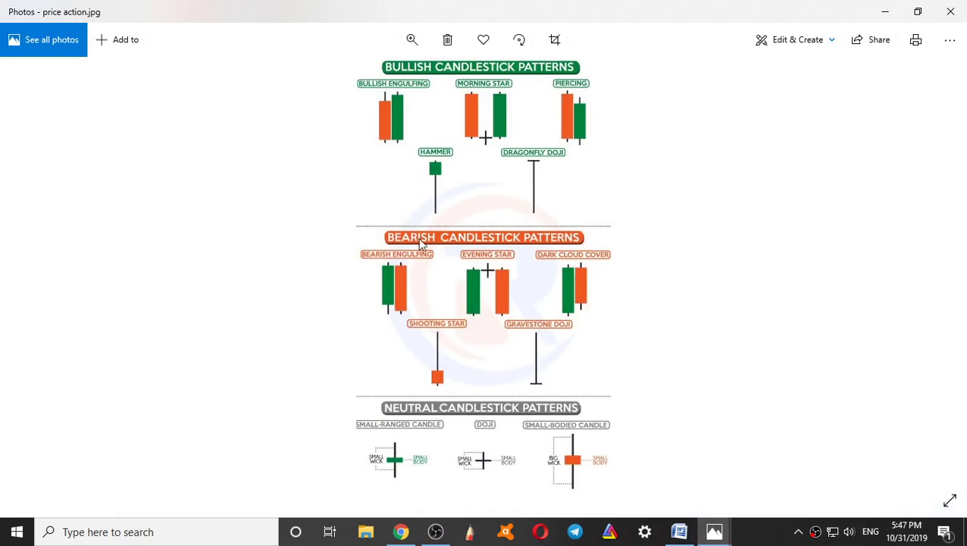
click(885, 11)
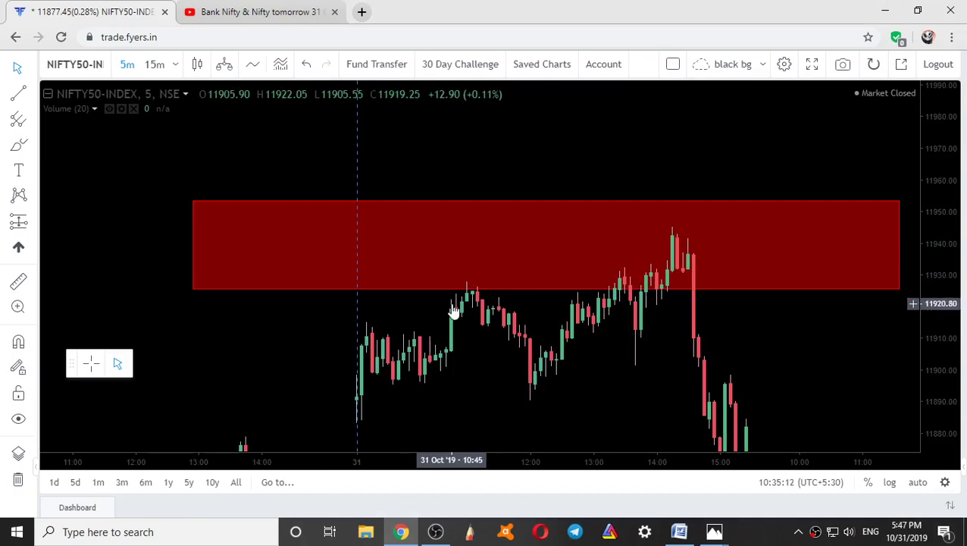
click(468, 290)
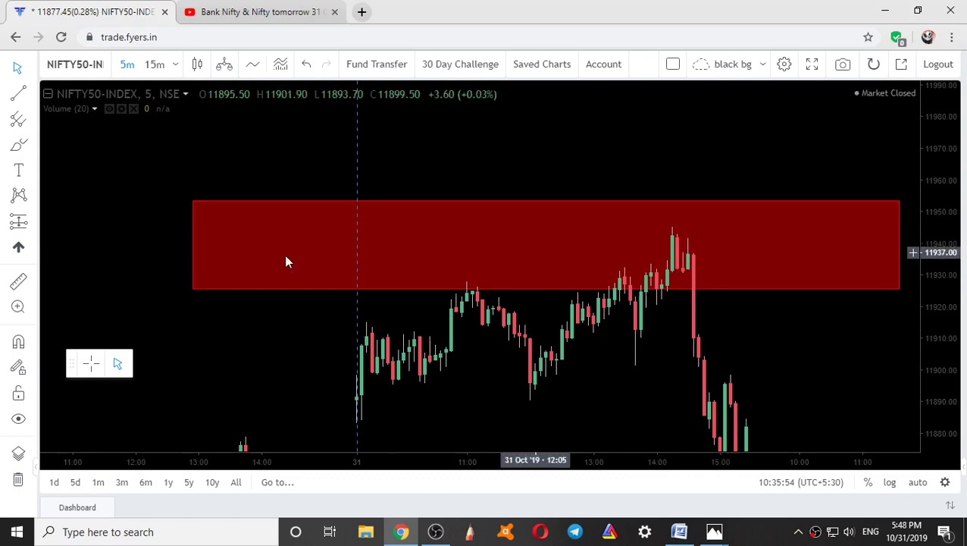
Draw a rectangle over 31 Oct's peak candles with an orange border and yellow-orange fill.
click(34, 146)
click(64, 175)
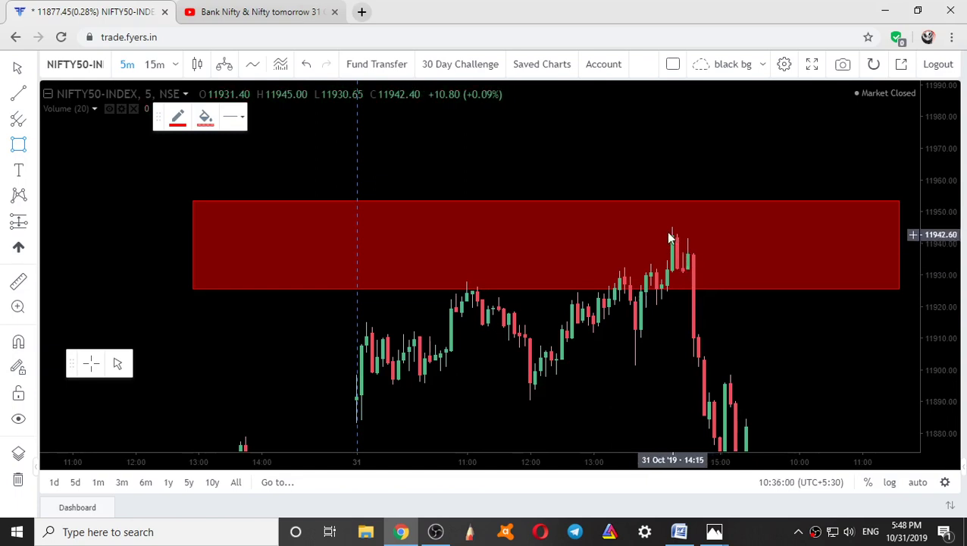
mouse_move(667, 222)
mouse_down()
mouse_move(705, 274)
mouse_move(736, 274)
mouse_up()
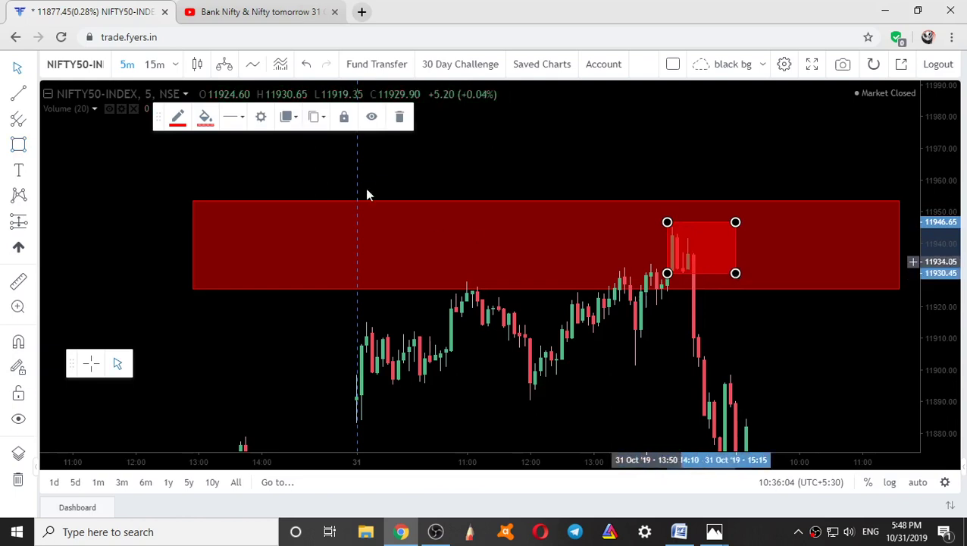
click(179, 118)
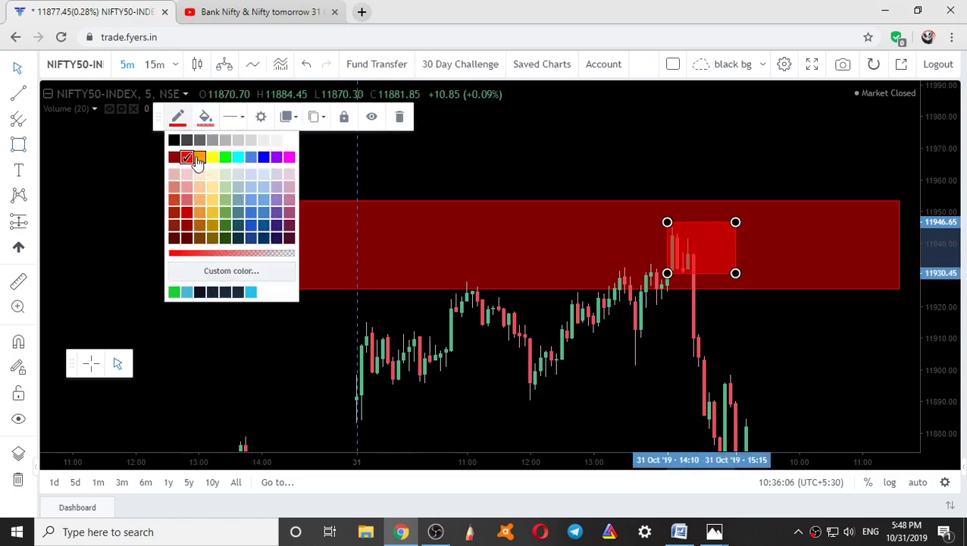
click(198, 157)
click(205, 119)
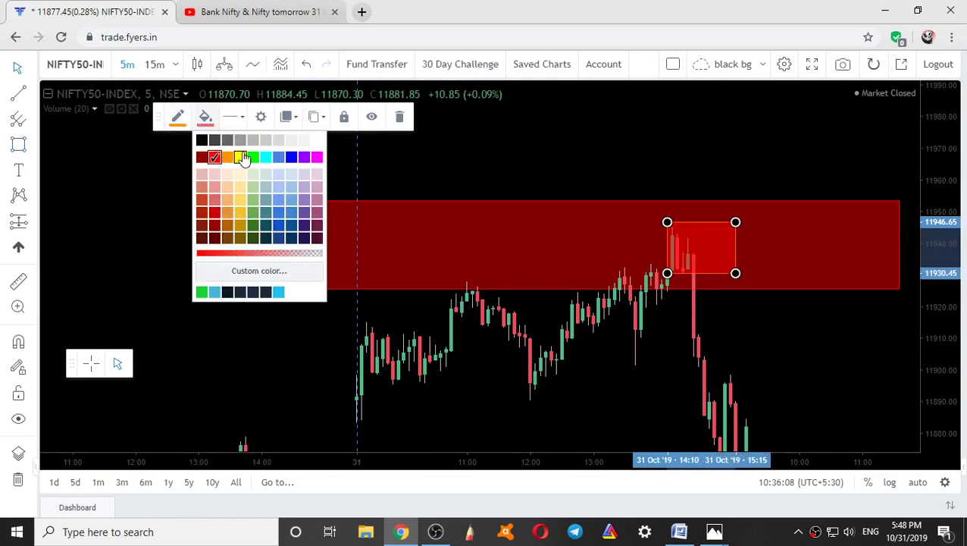
click(241, 157)
click(706, 155)
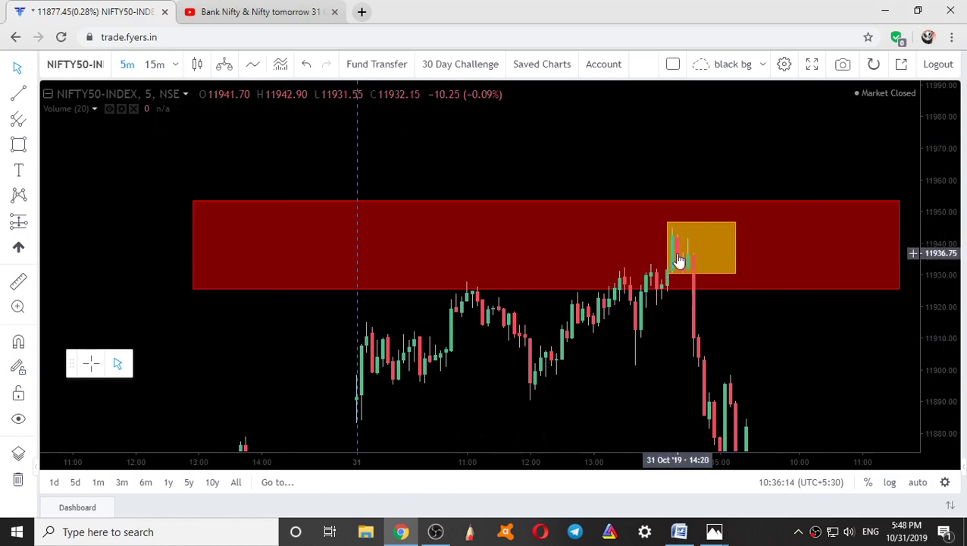
Change the box's fill to green and pan the chart so the zones sit further left.
click(690, 228)
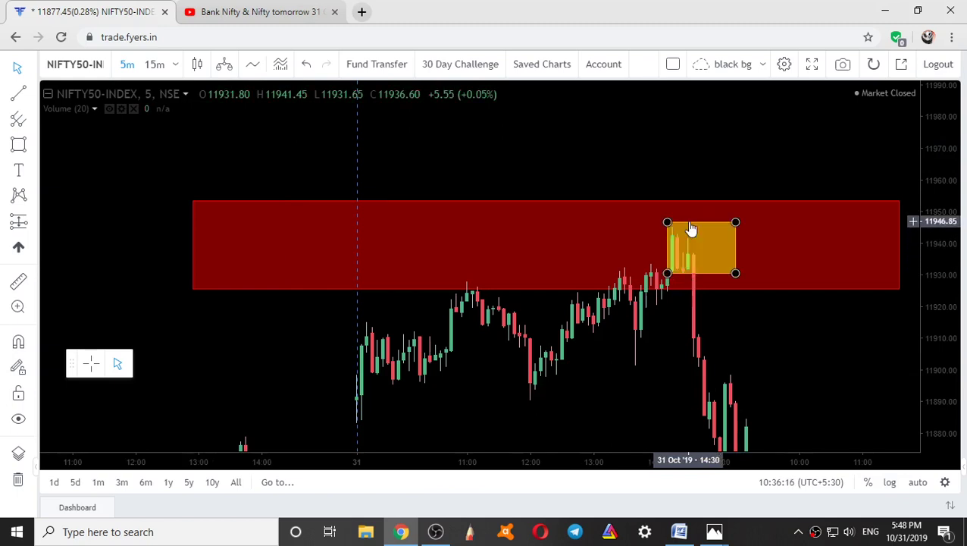
click(205, 118)
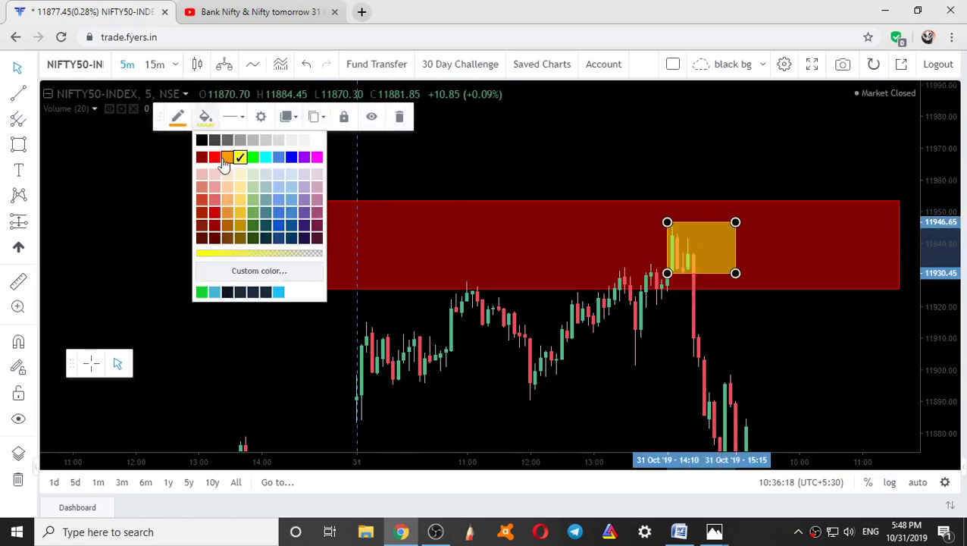
click(252, 157)
click(630, 154)
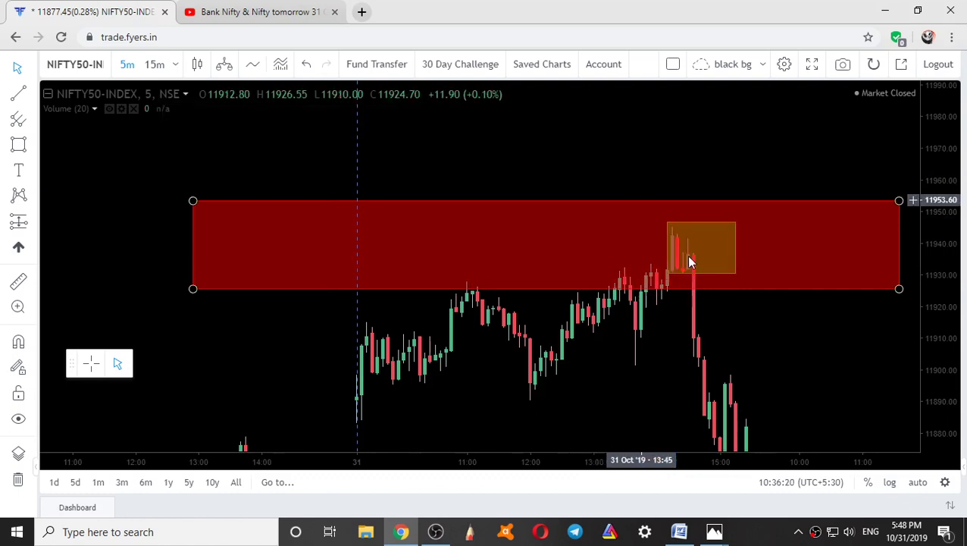
drag(807, 356, 708, 339)
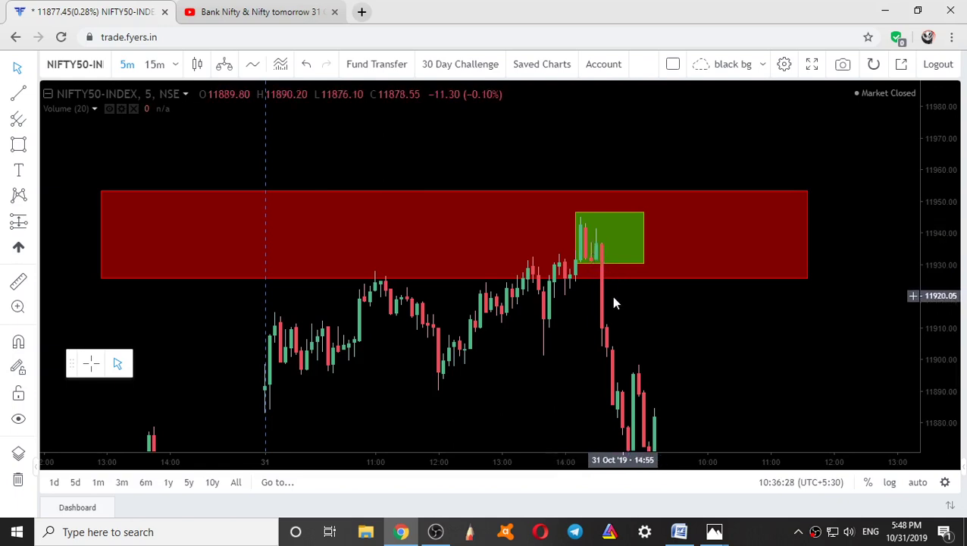
click(566, 277)
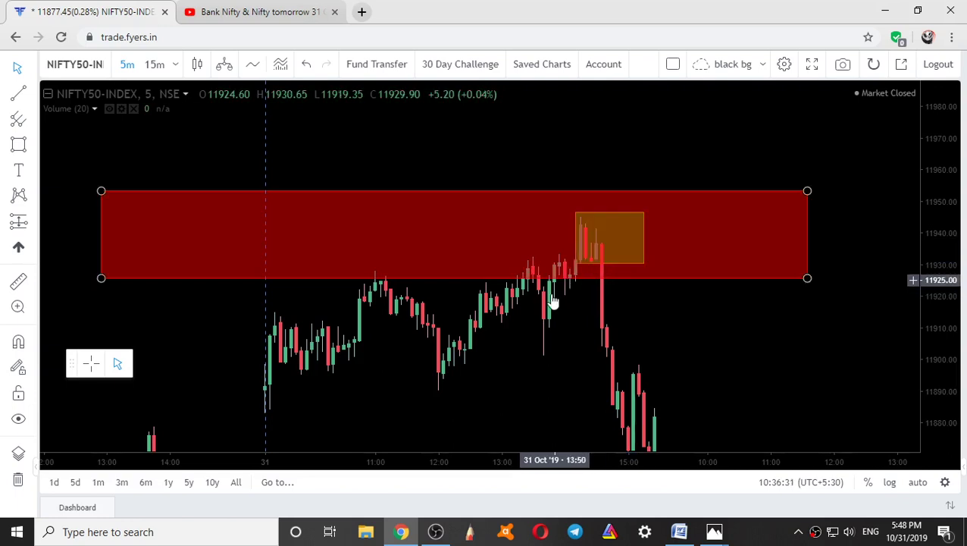
click(552, 302)
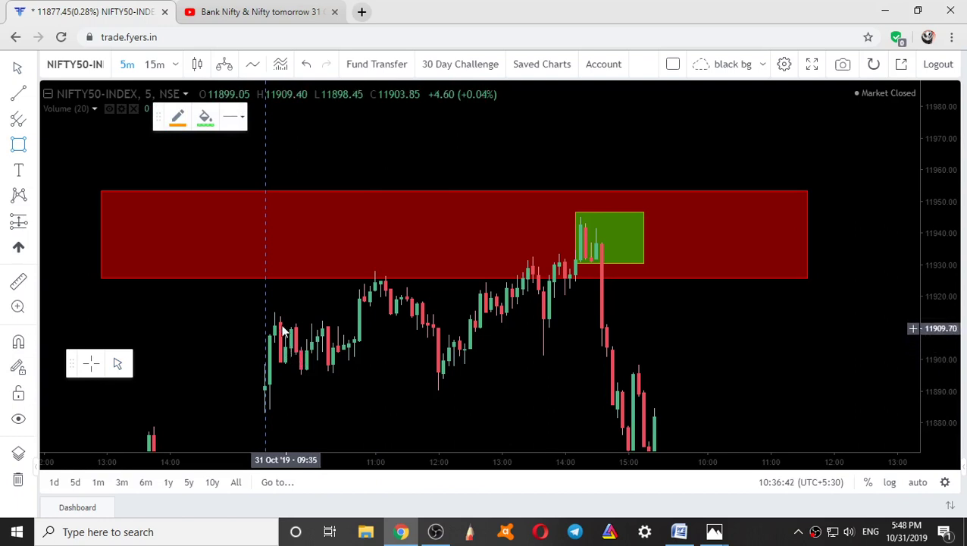
Draw an orange-filled box over 31 Oct's morning candles, about 11898 to 11914.
drag(276, 317, 417, 368)
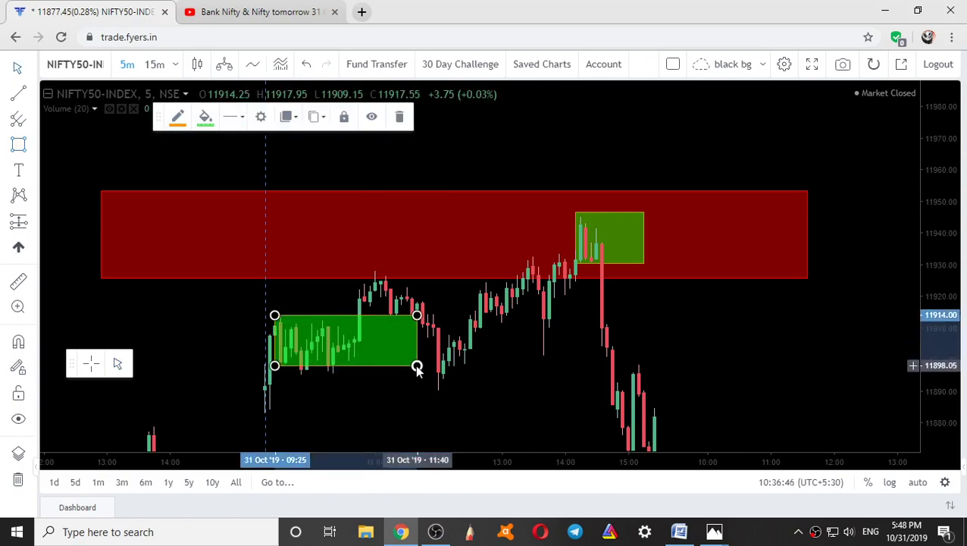
click(205, 117)
click(229, 160)
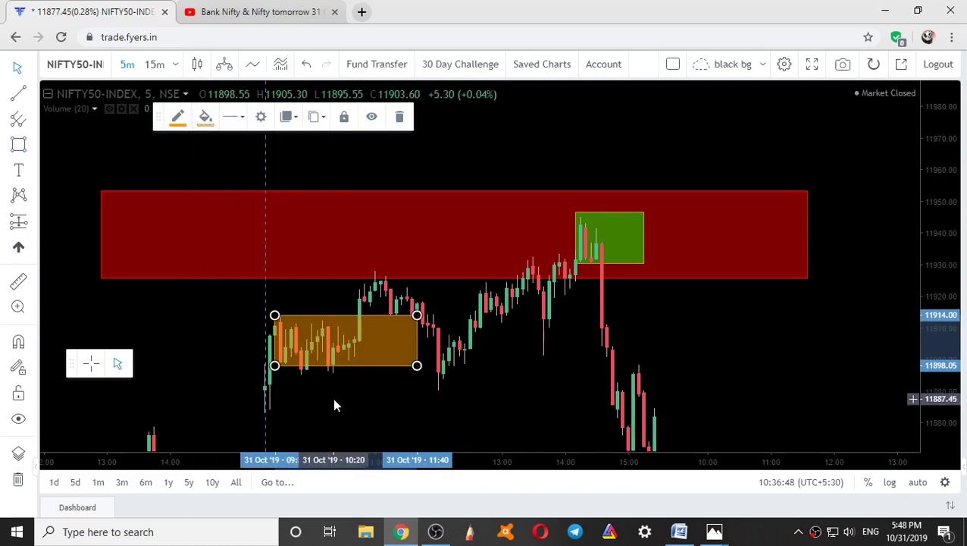
click(334, 403)
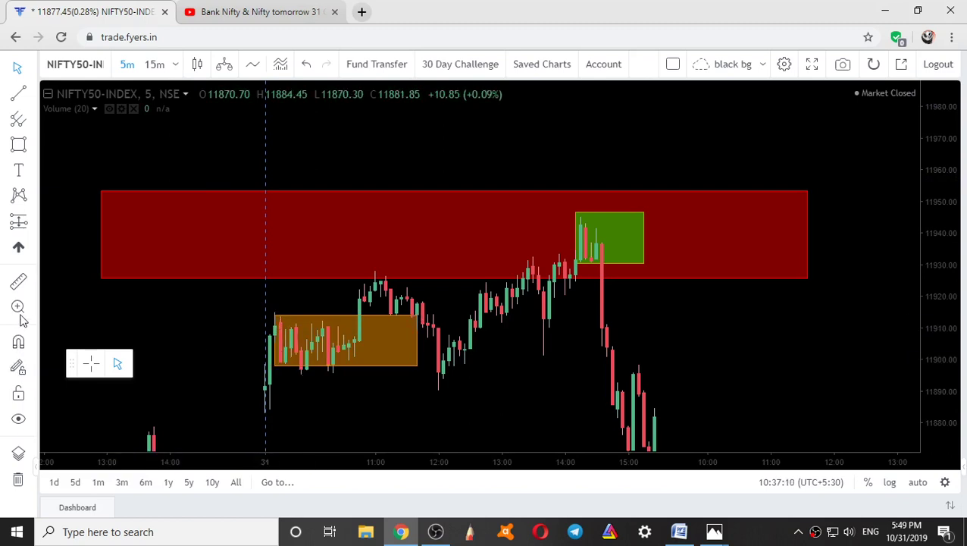
Measure the price range from the orange box's lower left with the Measure tool.
click(21, 282)
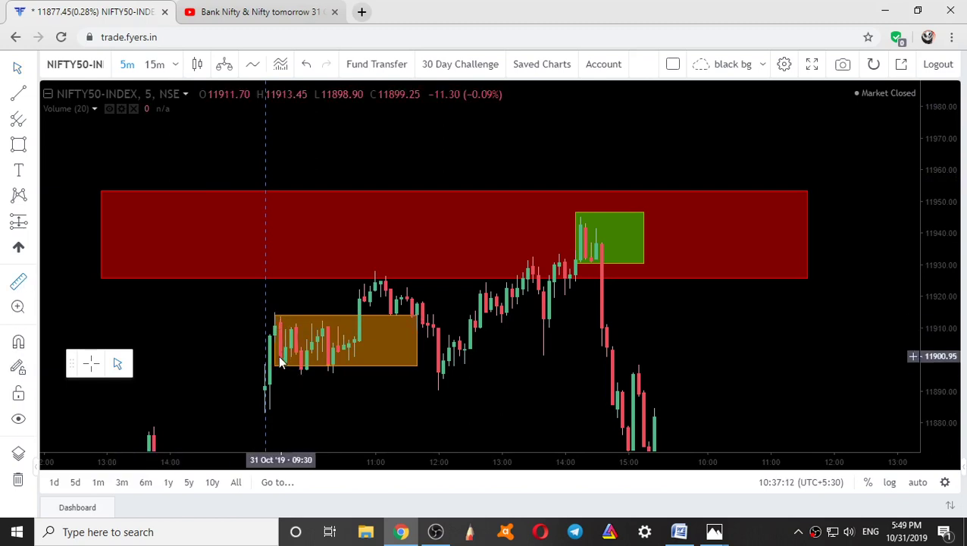
click(279, 362)
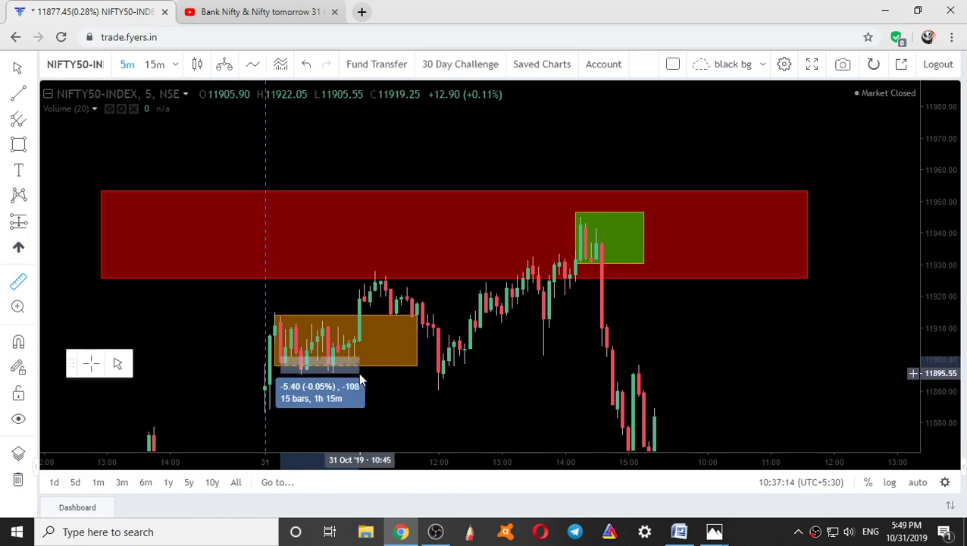
click(361, 379)
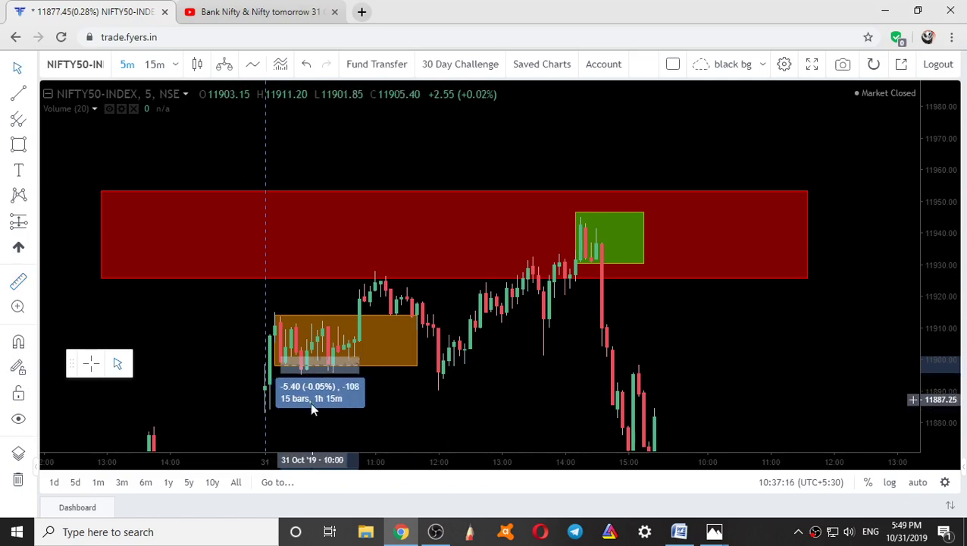
click(415, 414)
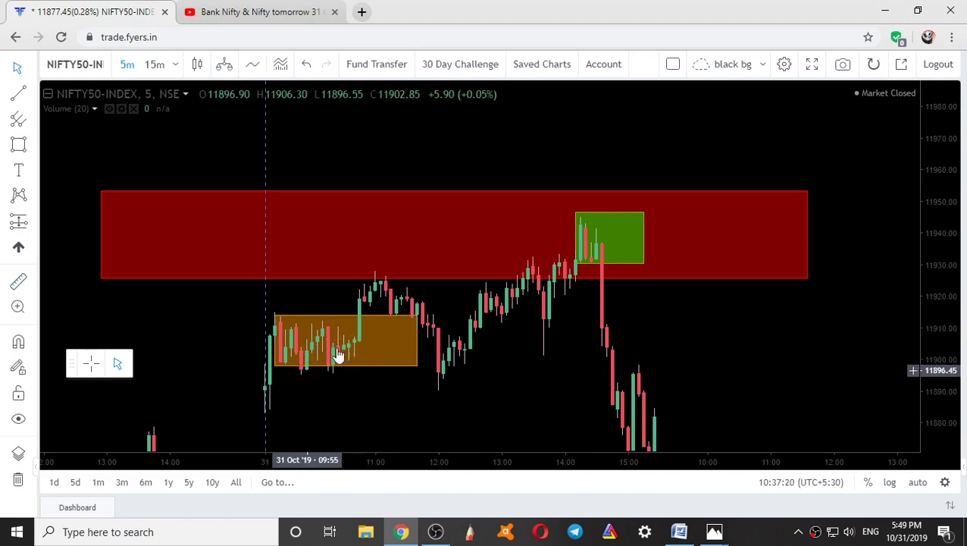
Delete the orange rectangle, then select the green box.
click(385, 324)
click(400, 118)
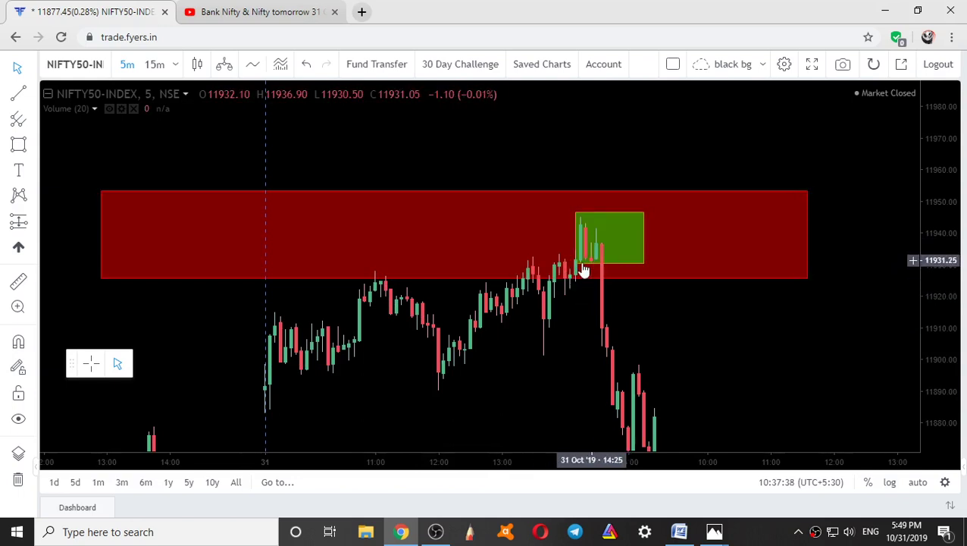
click(607, 264)
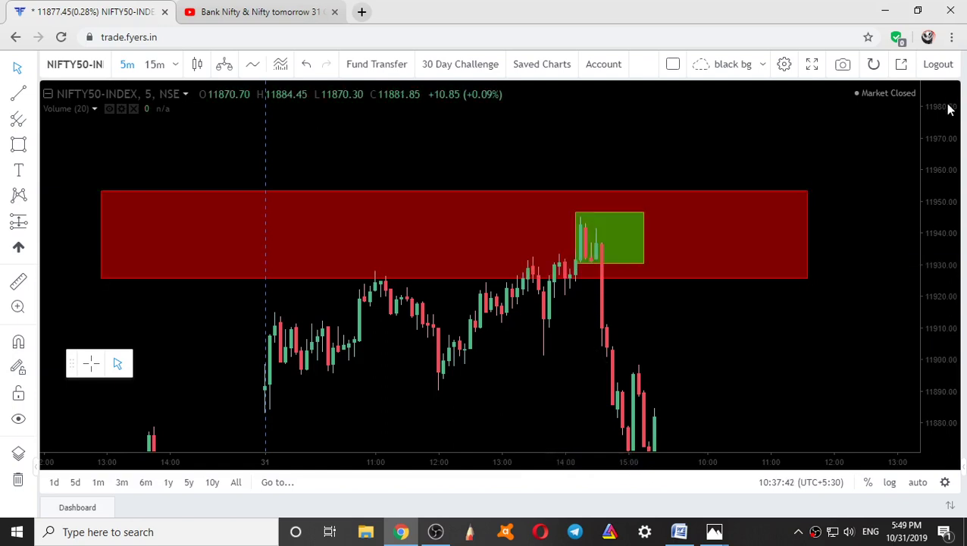
Frame both red zones on the chart and delete the green rectangle.
drag(947, 103, 946, 189)
drag(764, 390, 730, 254)
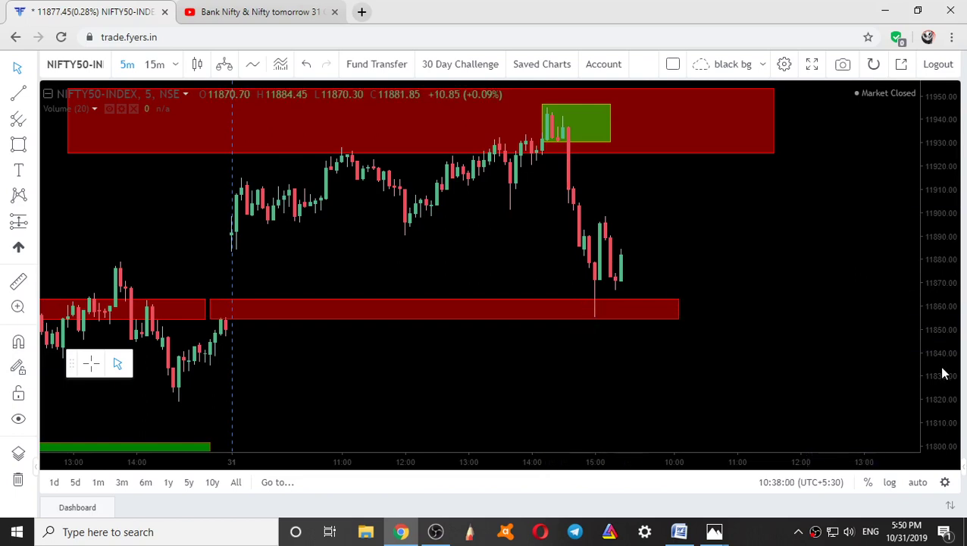
drag(943, 378, 944, 356)
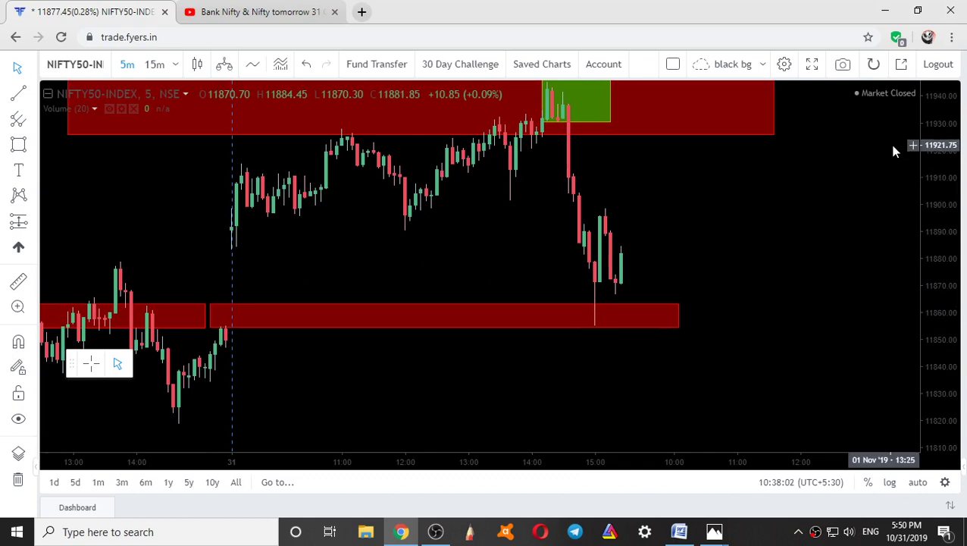
drag(888, 142, 881, 226)
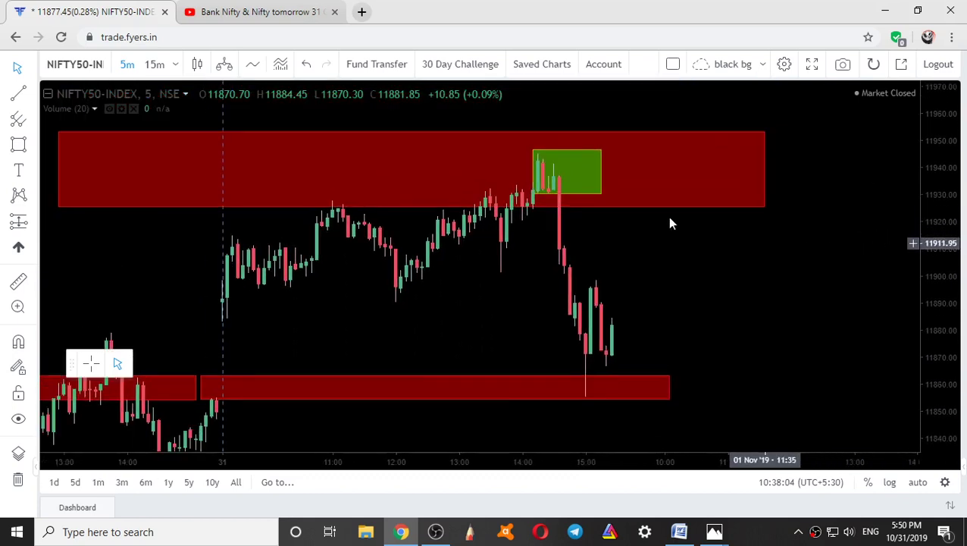
click(570, 191)
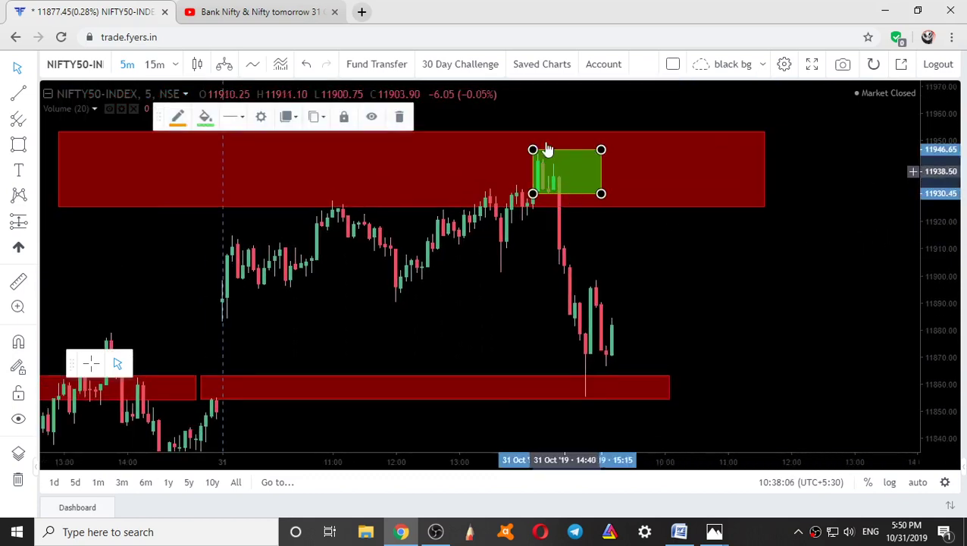
click(397, 117)
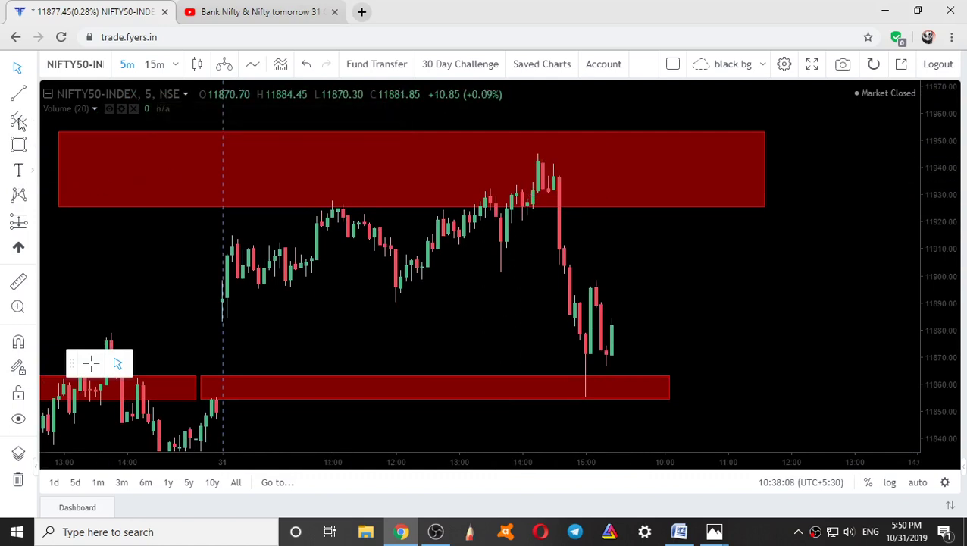
Brush yellow circles around 31 Oct's 11:00 and 14:00 upper-zone touches and the 15:00 lower-zone wick.
click(31, 173)
click(34, 146)
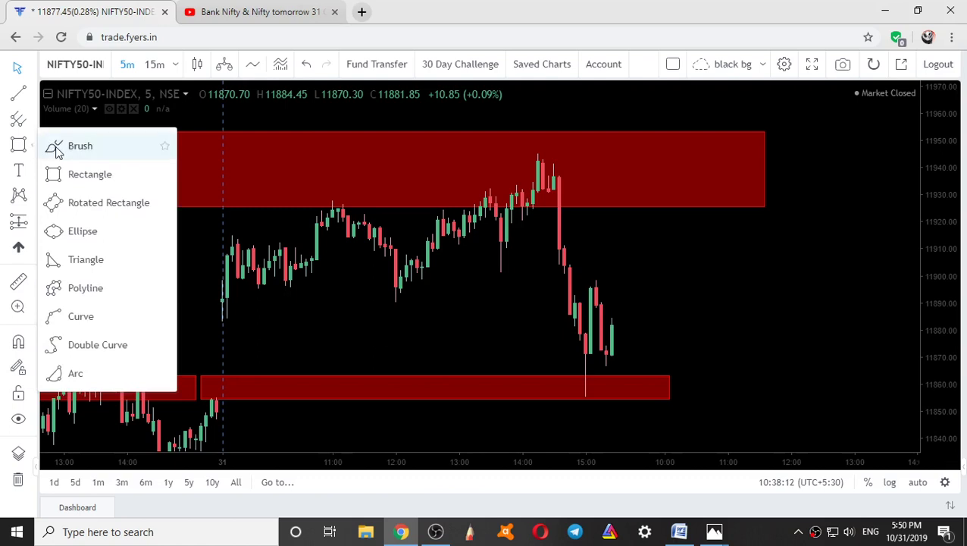
click(79, 145)
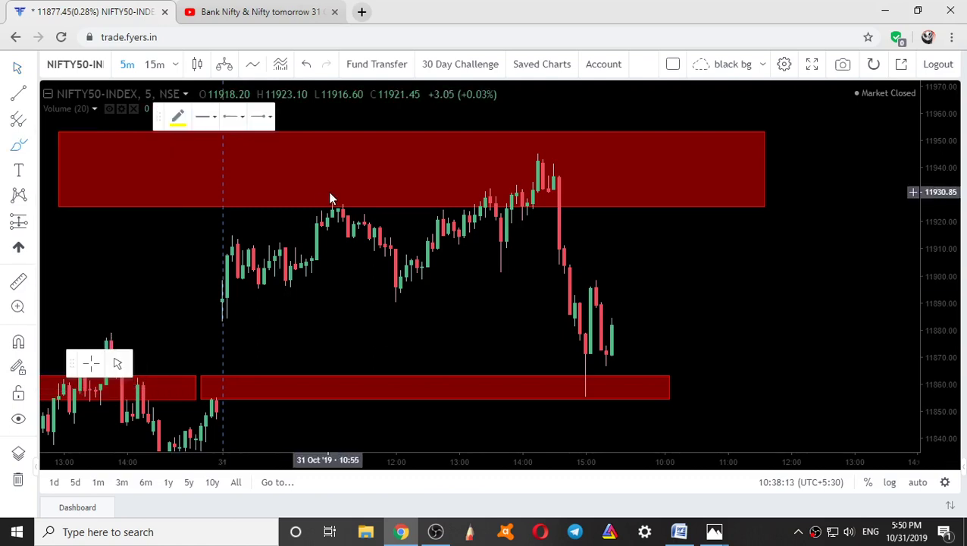
drag(330, 199, 317, 200)
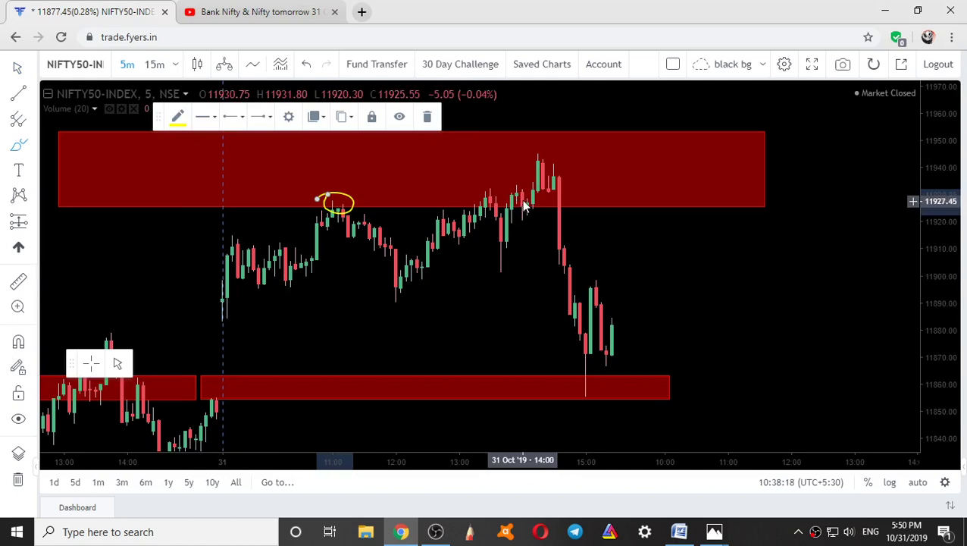
mouse_move(517, 203)
mouse_down()
mouse_move(543, 216)
mouse_move(507, 199)
mouse_up()
mouse_move(592, 366)
mouse_down()
mouse_move(615, 389)
mouse_move(565, 372)
mouse_move(579, 365)
mouse_up()
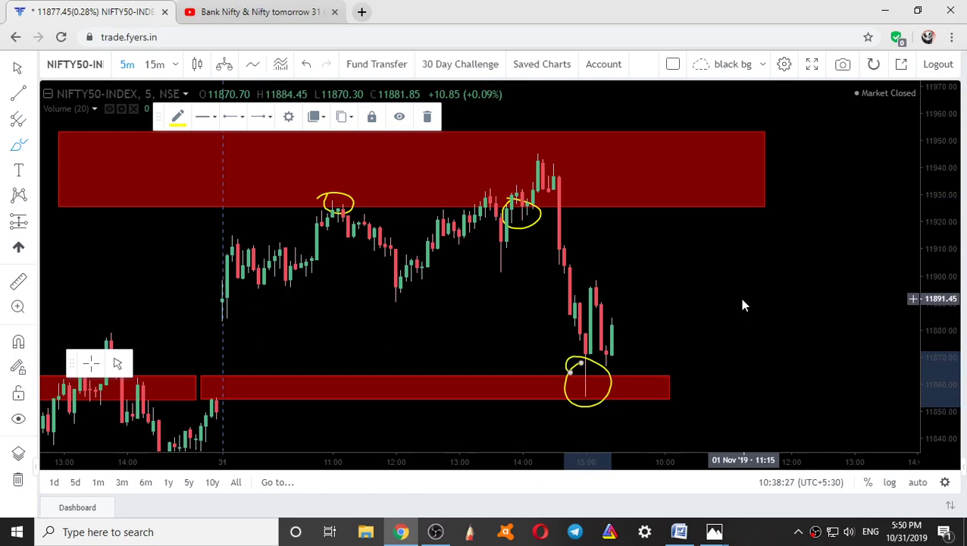
Switch the chart to 15-minute candles and reset it to the default view.
scroll(762, 318, down, 3)
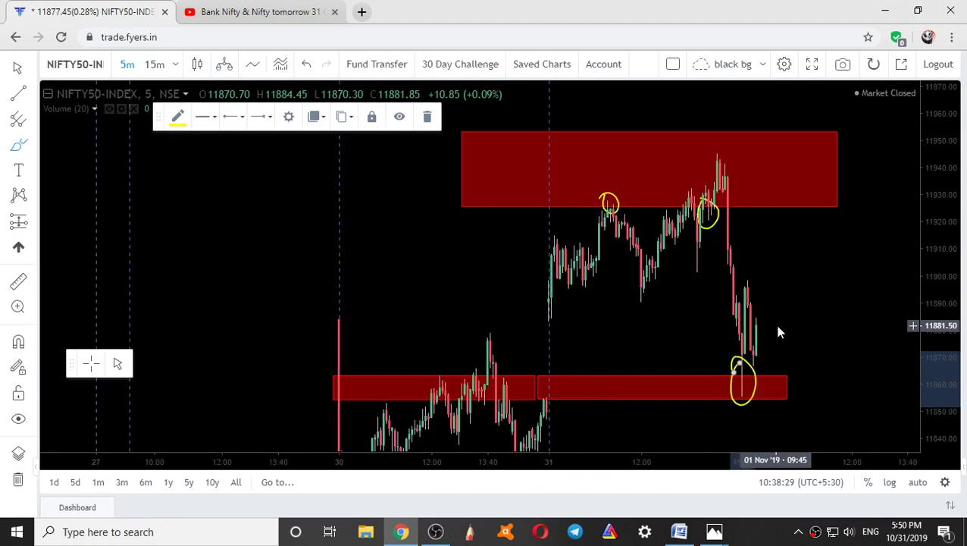
key(1)
key(5)
key(Return)
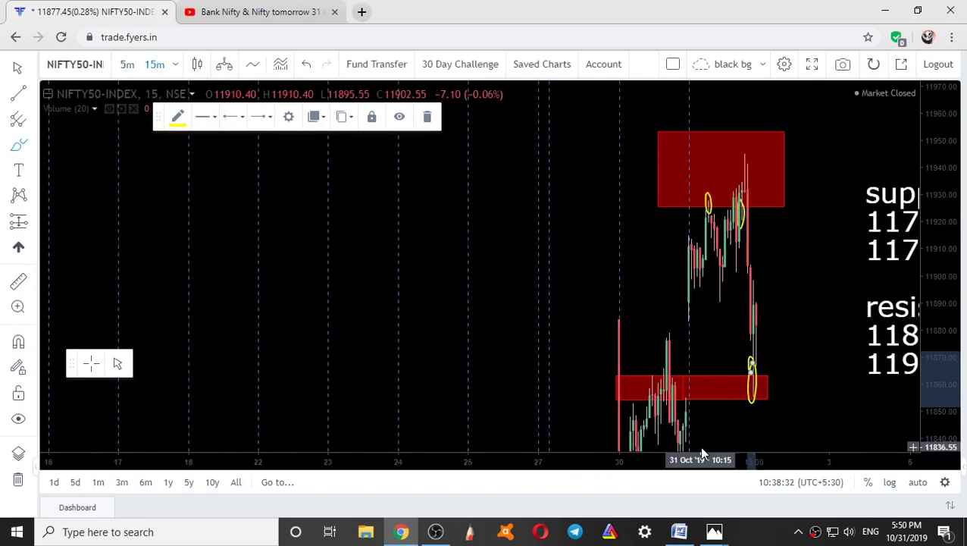
scroll(637, 376, up, 2)
scroll(621, 377, up, 2)
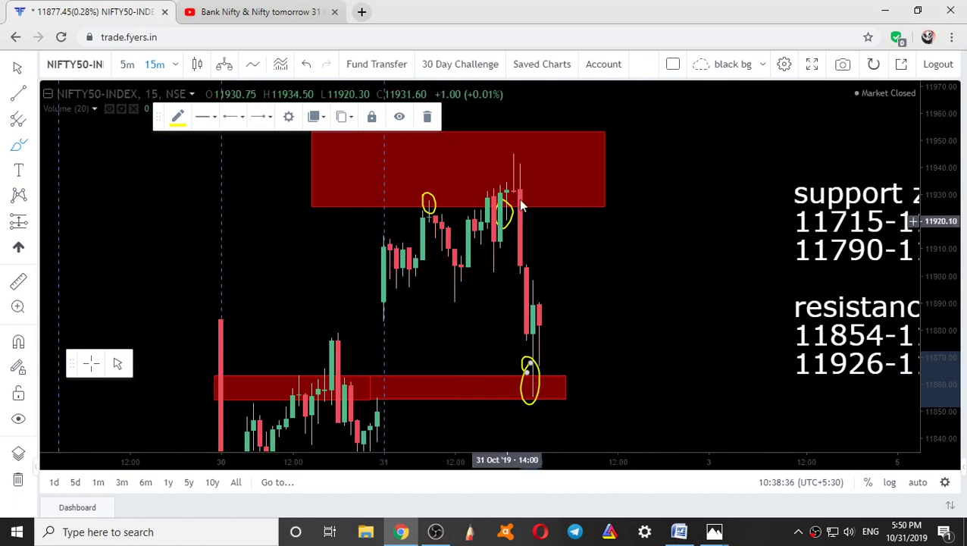
click(578, 437)
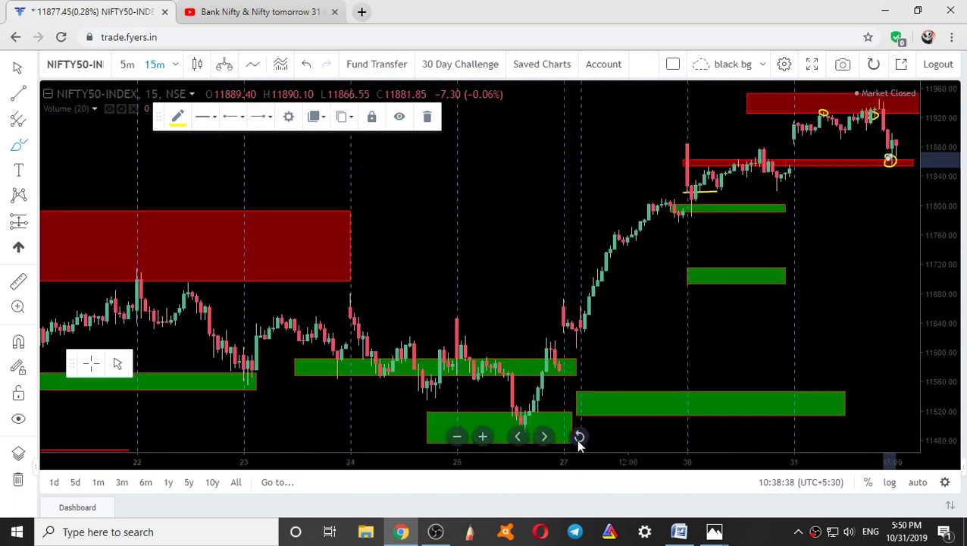
Draw two test yellow brush strokes near the green zones and delete both.
drag(845, 249, 623, 312)
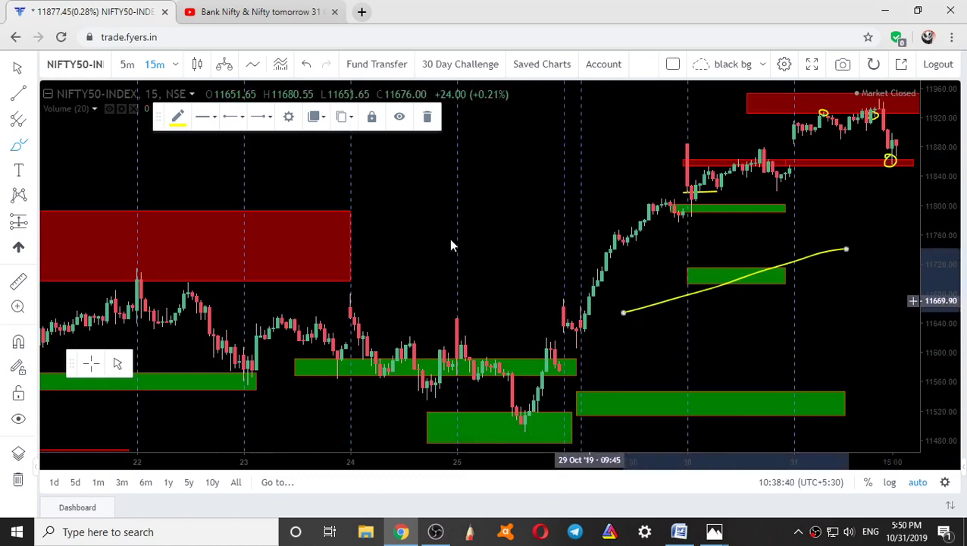
click(427, 122)
drag(842, 235, 760, 294)
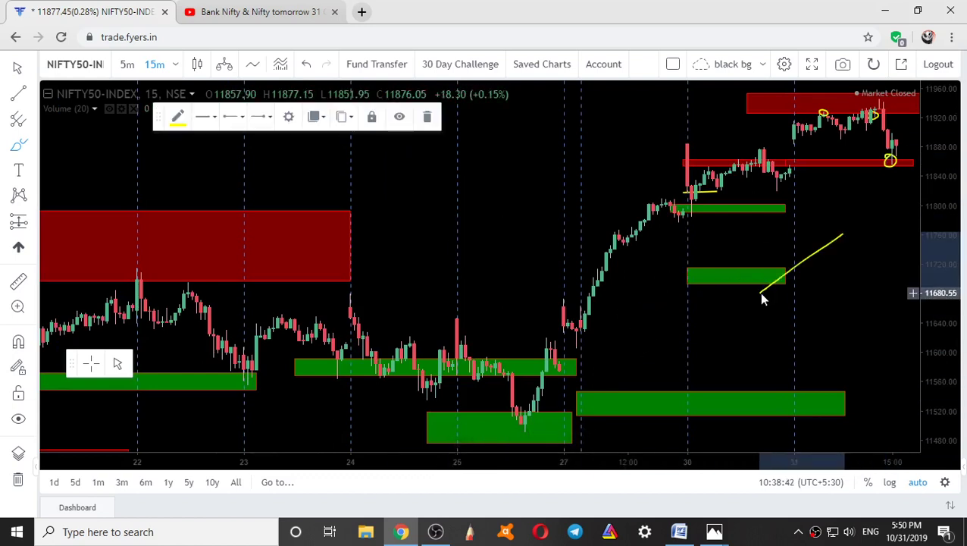
click(429, 120)
scroll(880, 216, right, 5)
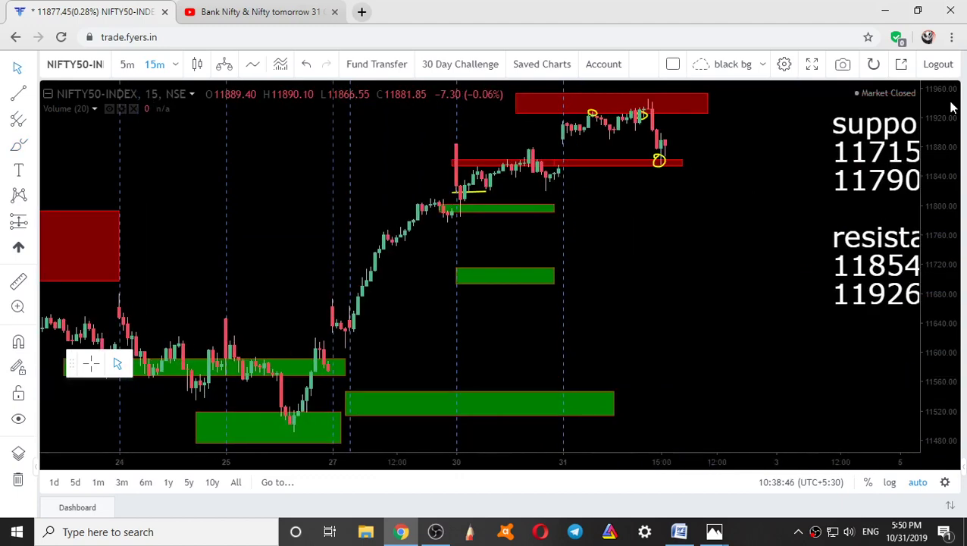
Pan the chart until the full support/resistance level list fits beside the red and green zones.
drag(737, 153, 549, 382)
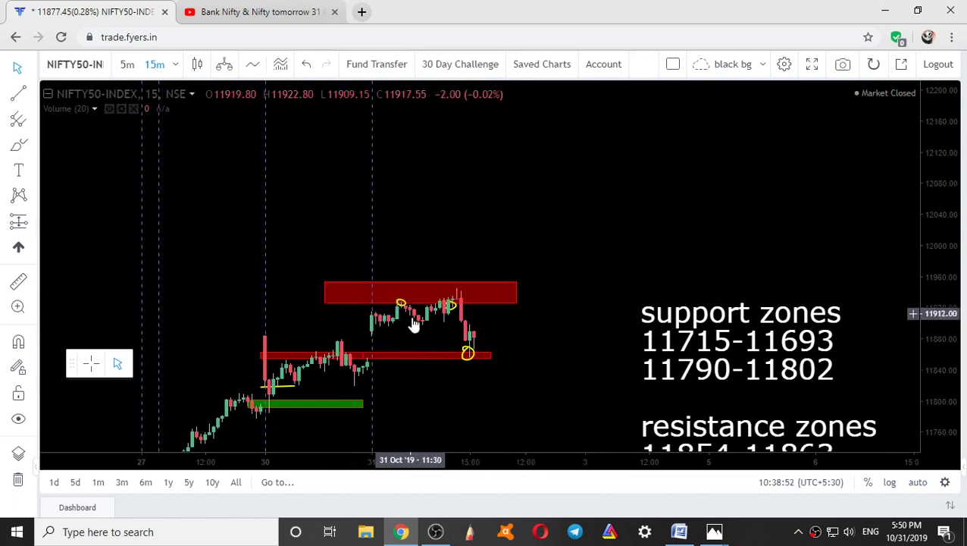
click(462, 302)
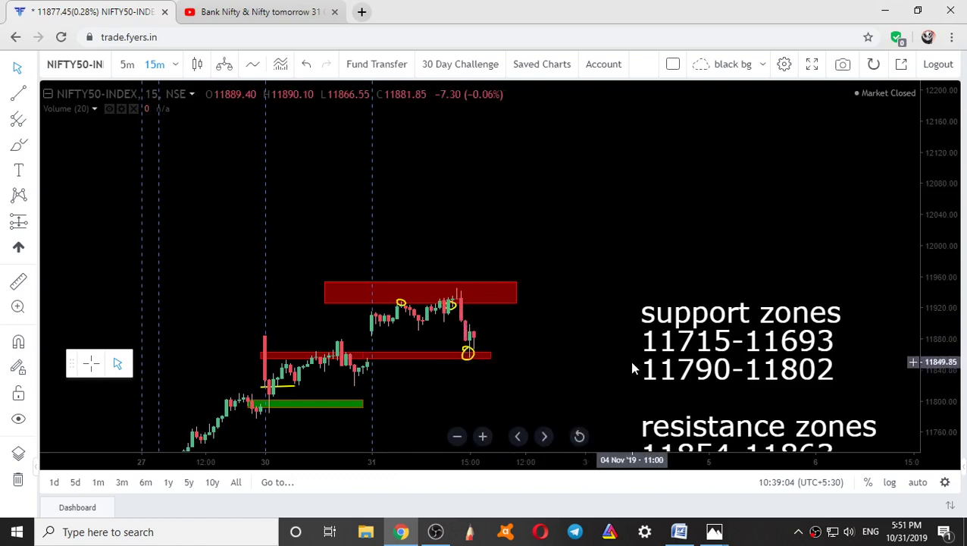
drag(590, 382, 379, 233)
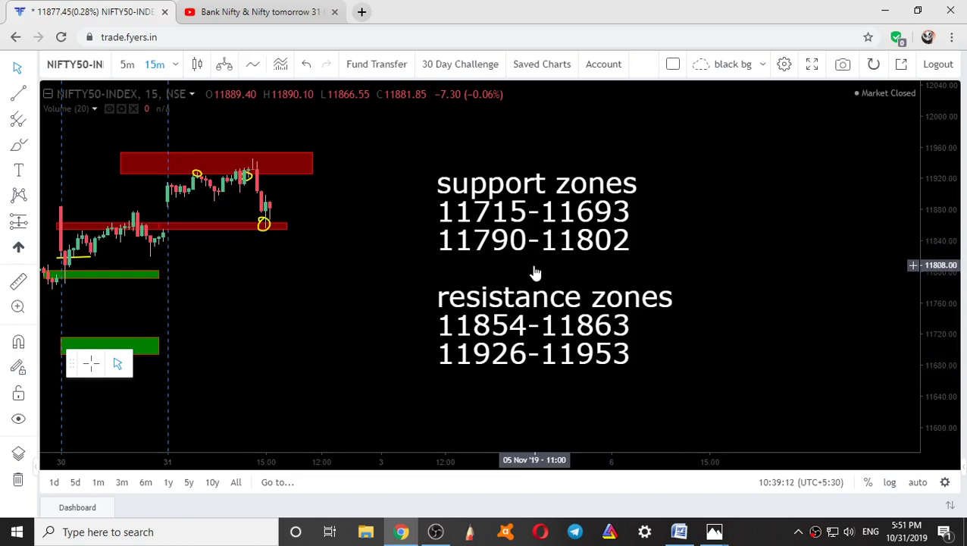
click(218, 169)
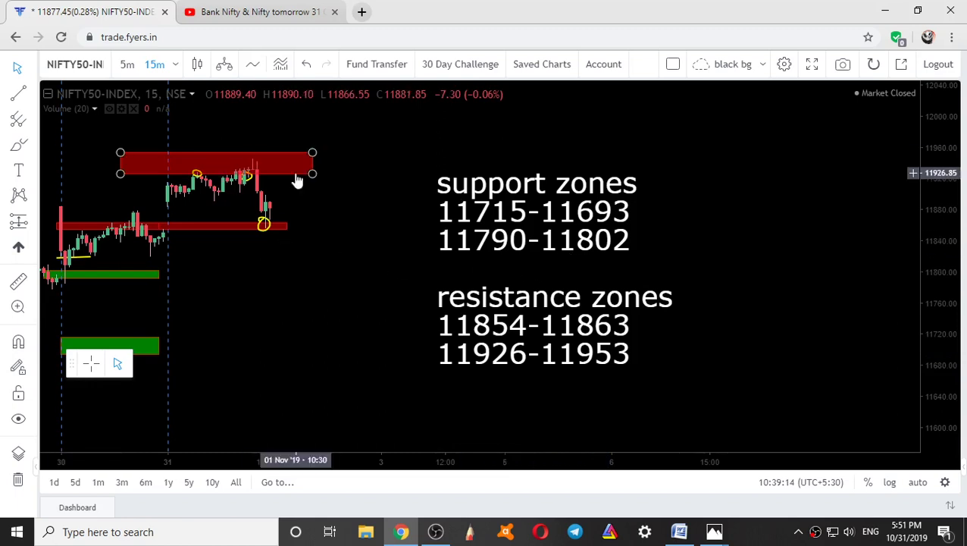
click(364, 186)
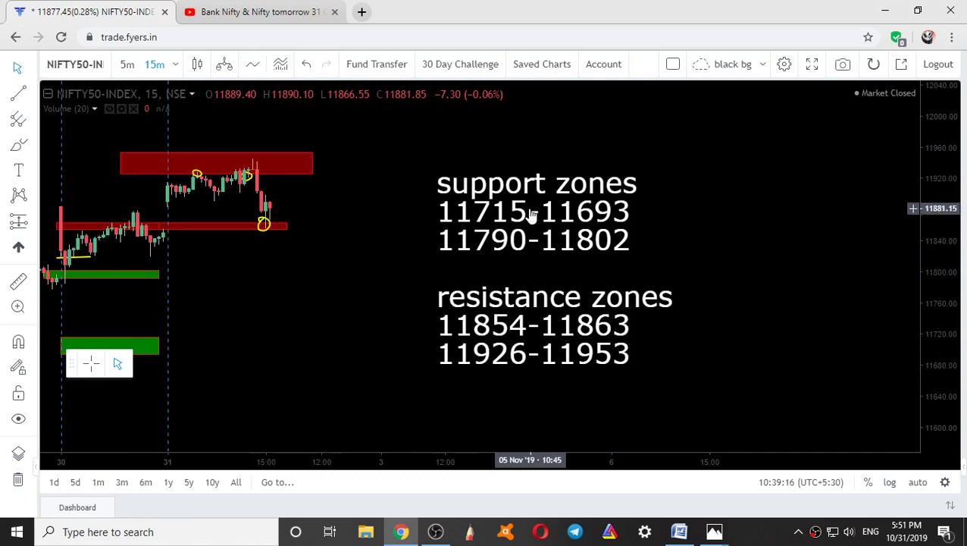